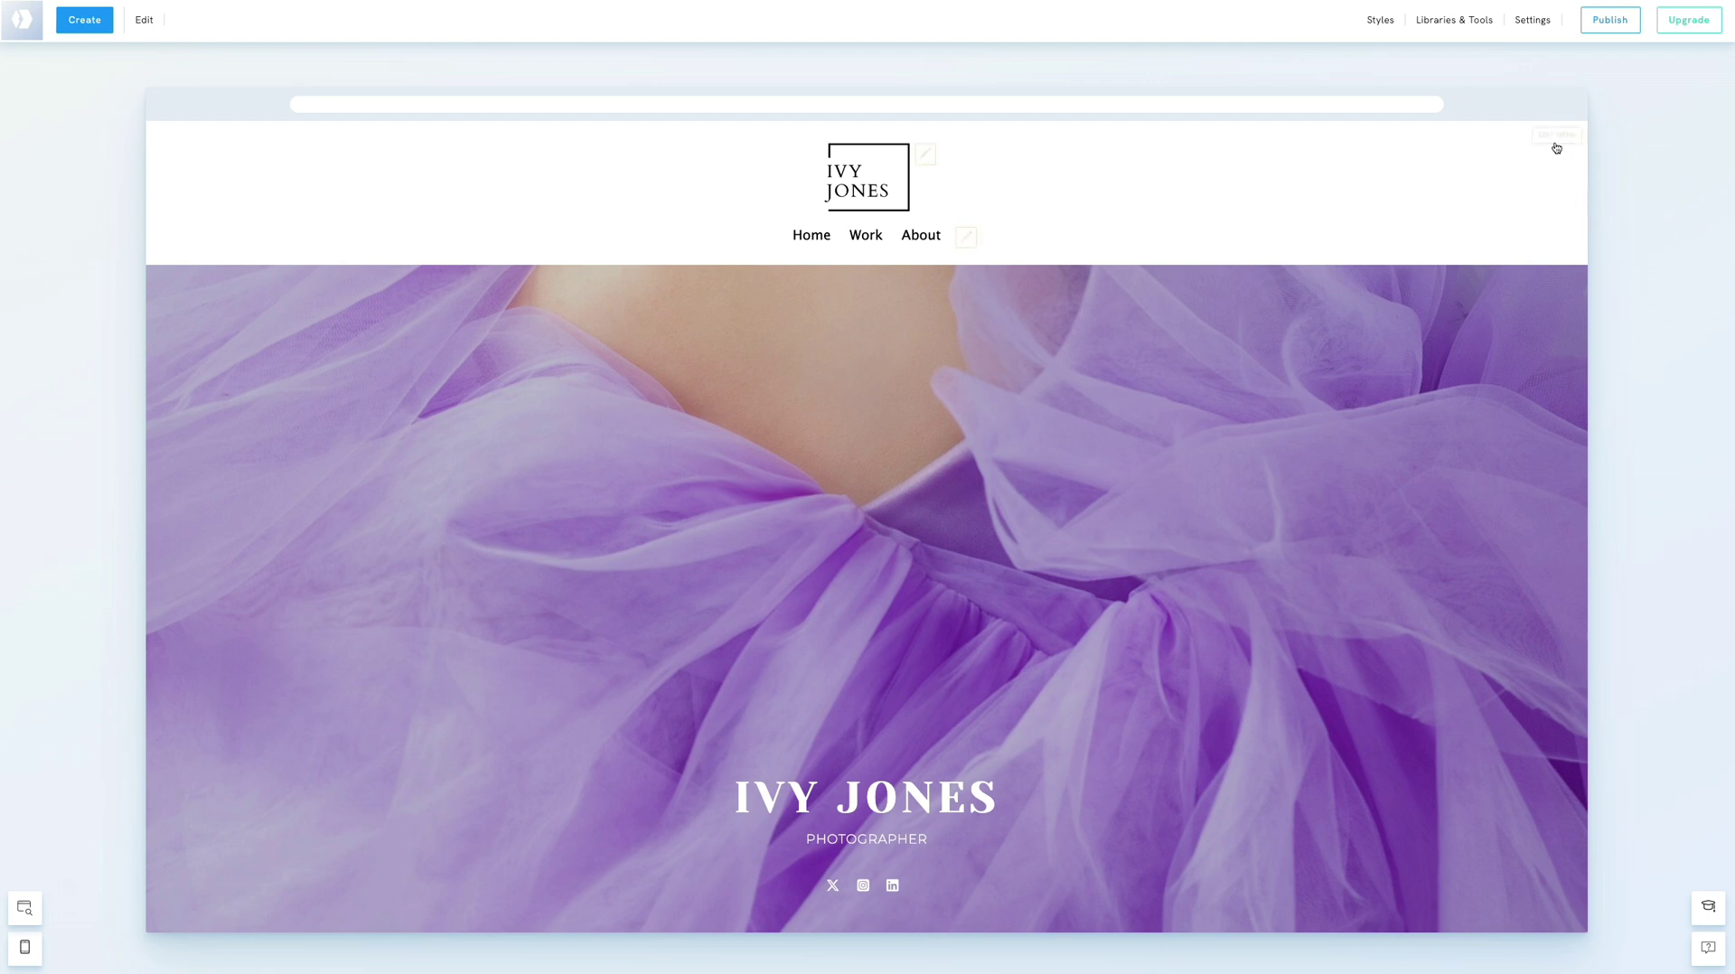
Step: Go from the Settings overview into General Settings under Website Settings
{"action": "left_click", "coordinate": [1533, 21]}
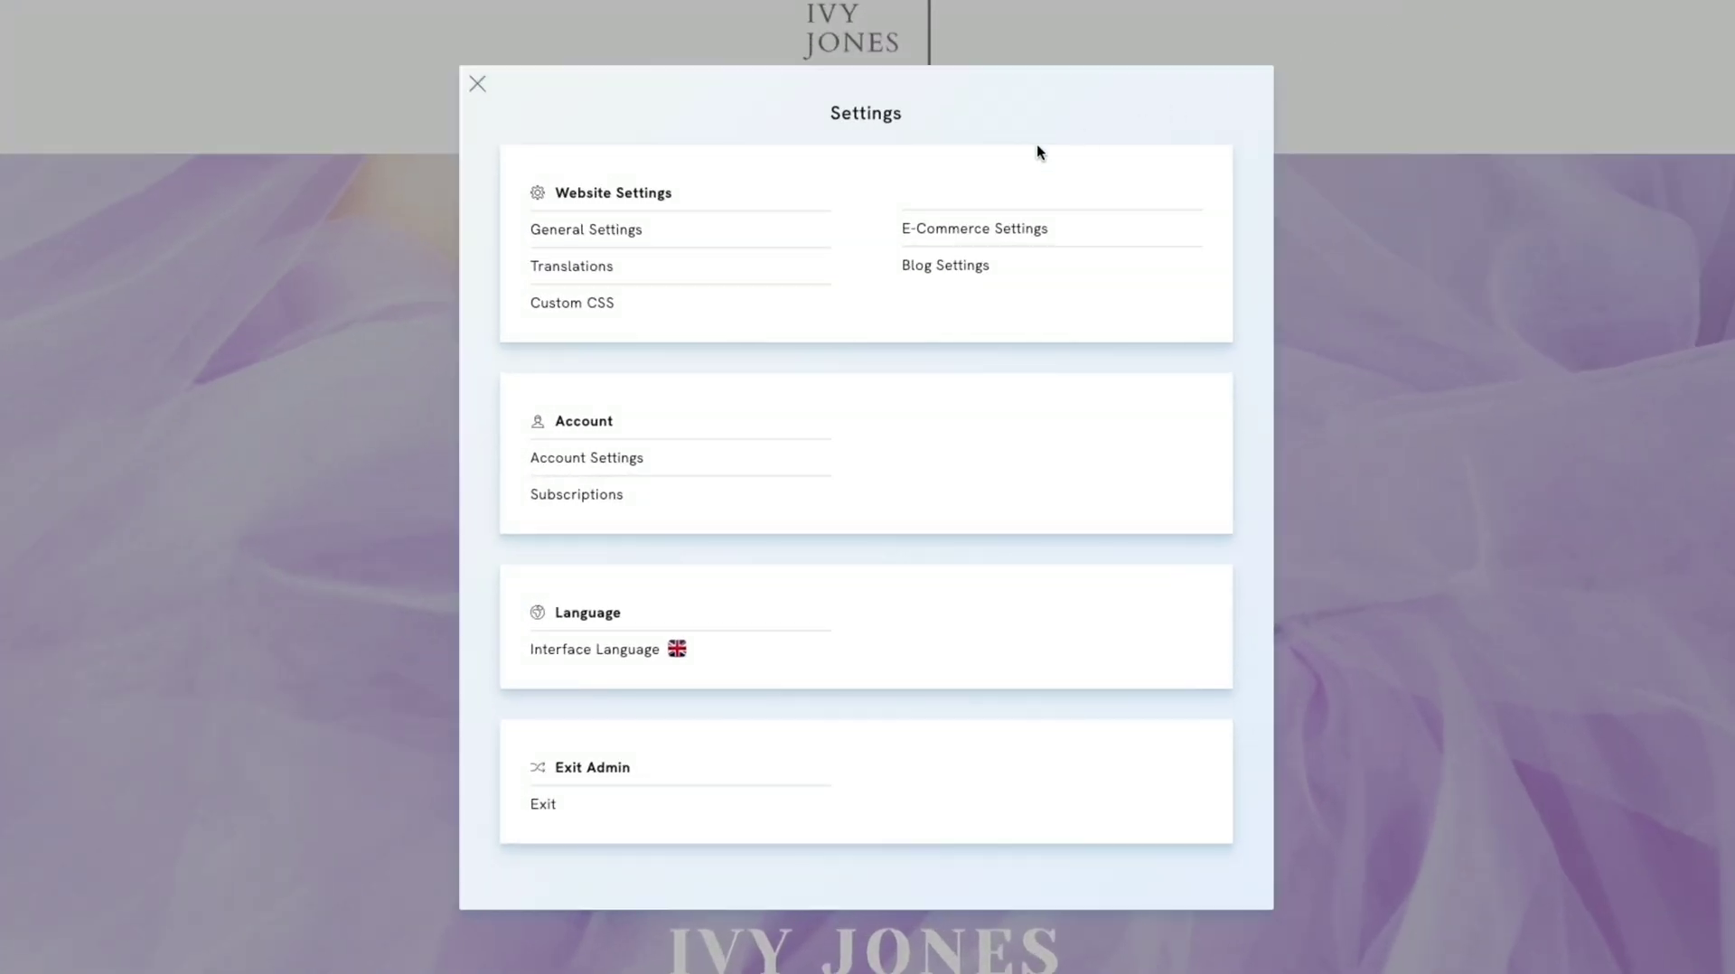
{"action": "left_click", "coordinate": [589, 233]}
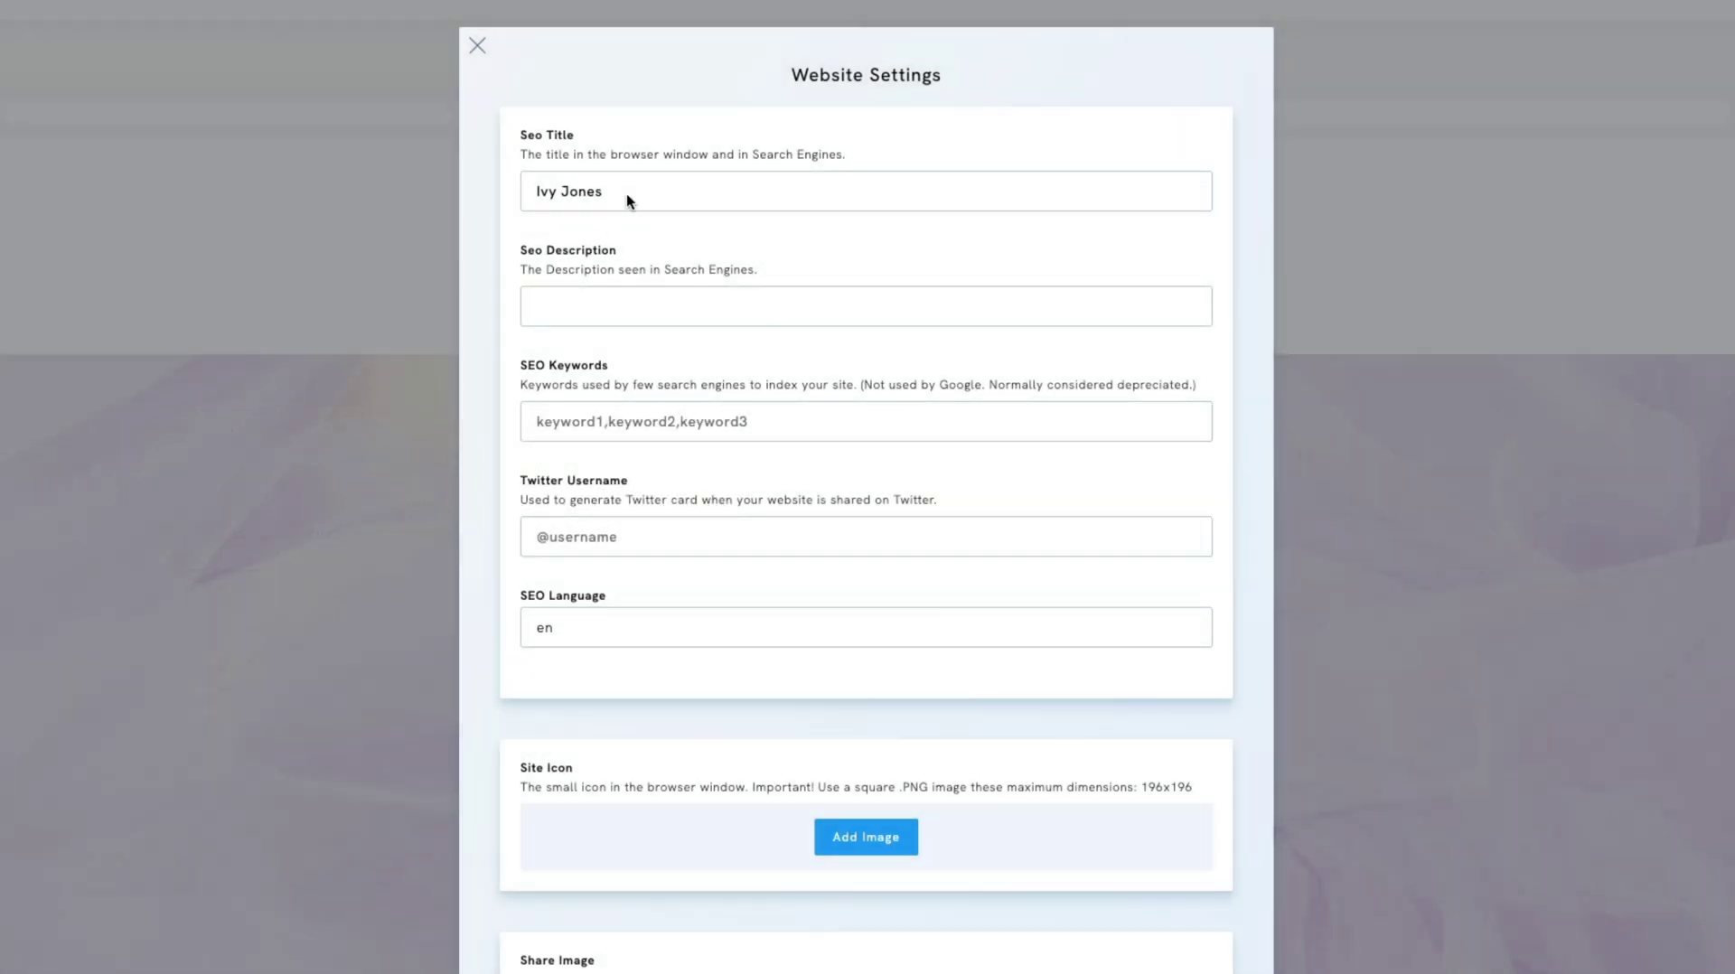
Step: Fill in the SEO title ending 'Capturing Timeless Stories Through the Lens' and the description. Add keywords 'Photography, Portrait, Documentary, Fashion'
{"action": "triple_click", "coordinate": [622, 194]}
{"action": "type", "text": "Ivy Jones Photography - Capturing Timeless Stories Through the Lens"}
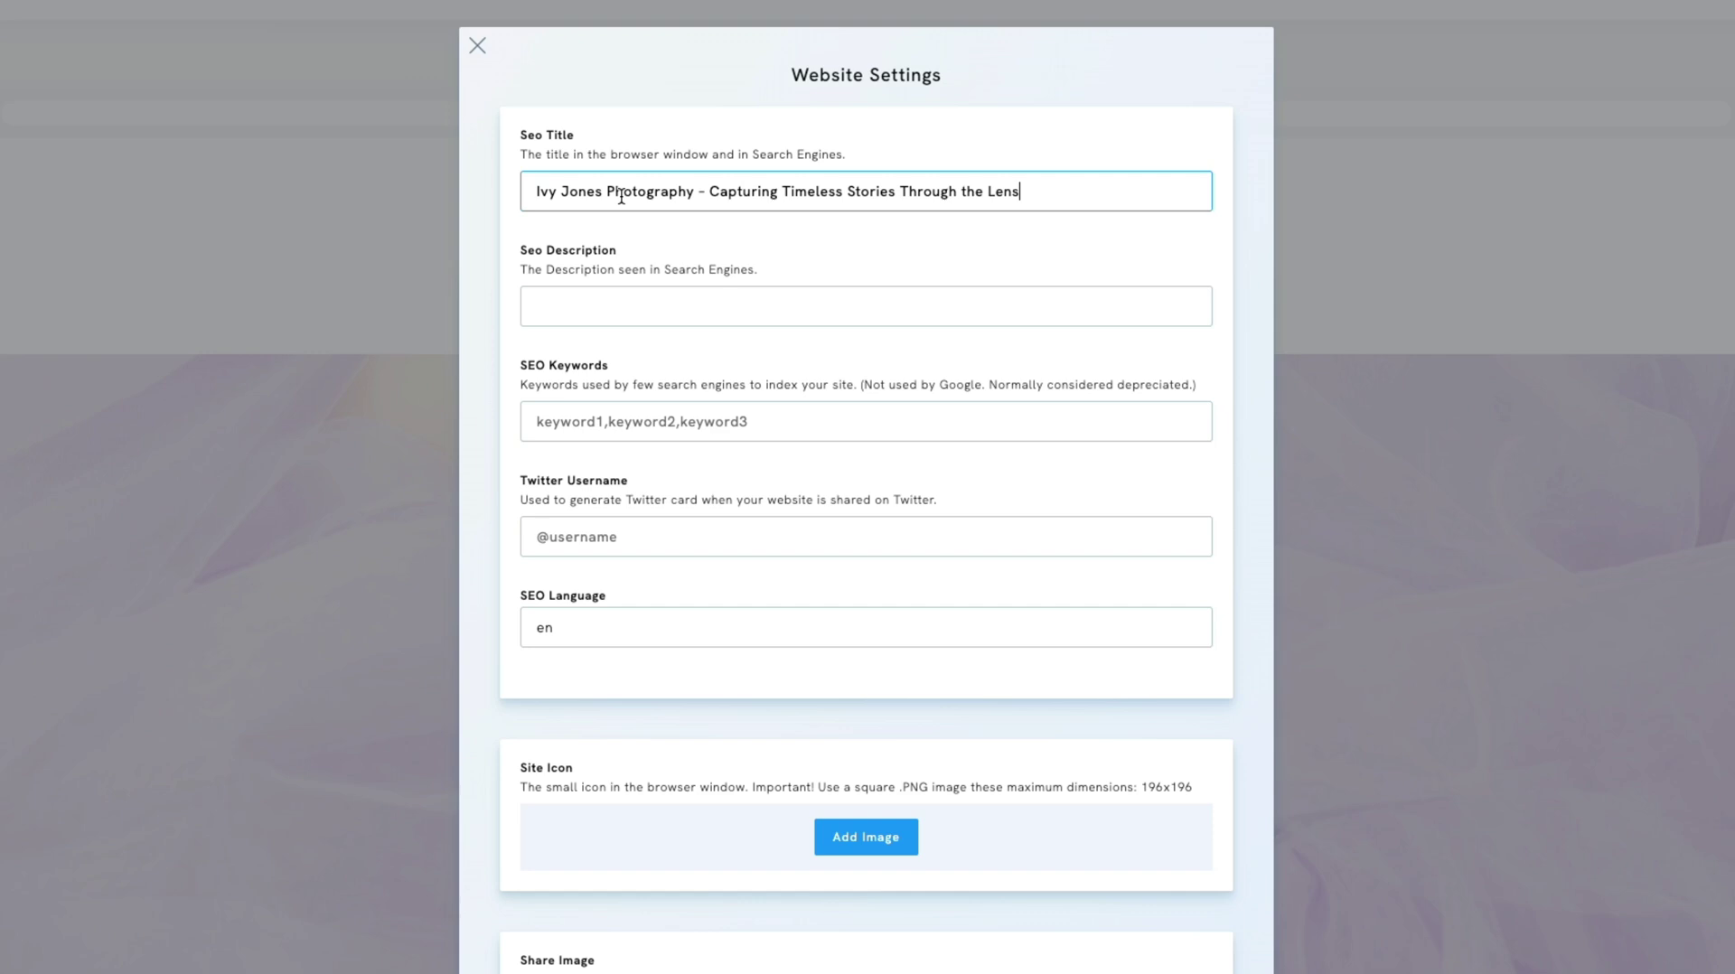
{"action": "left_click", "coordinate": [591, 312]}
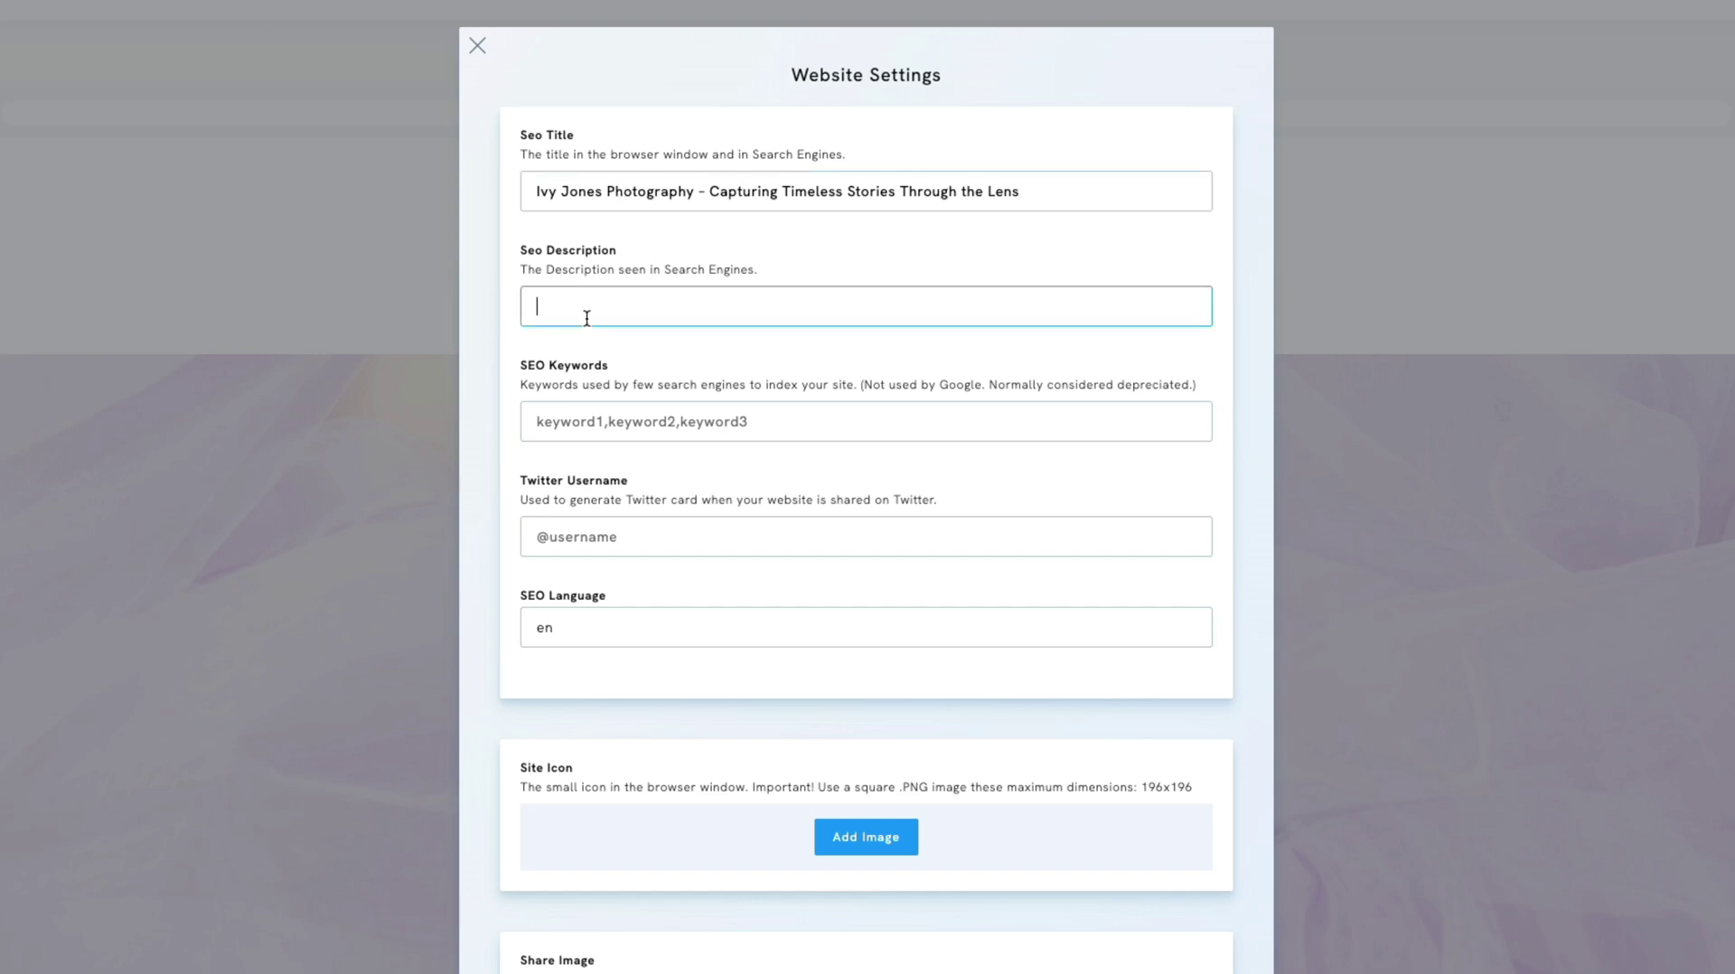
{"action": "key", "text": "ctrl+v"}
{"action": "key", "text": "Home"}
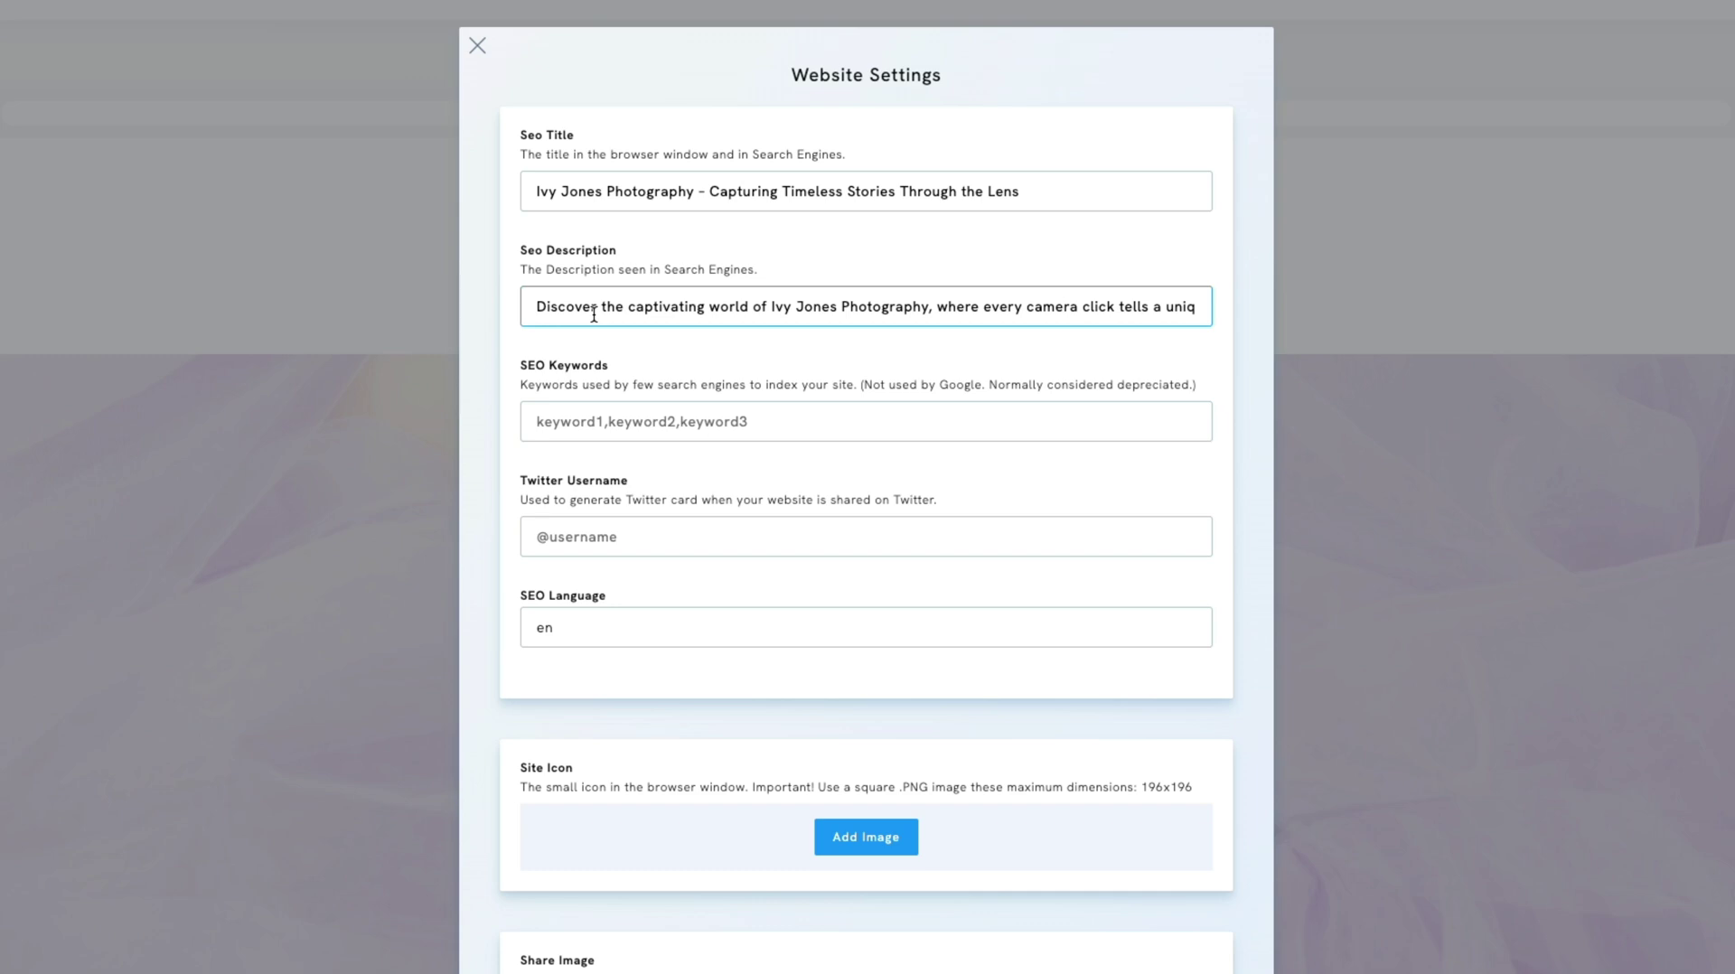
{"action": "left_click", "coordinate": [572, 423]}
{"action": "type", "text": "Phot"}
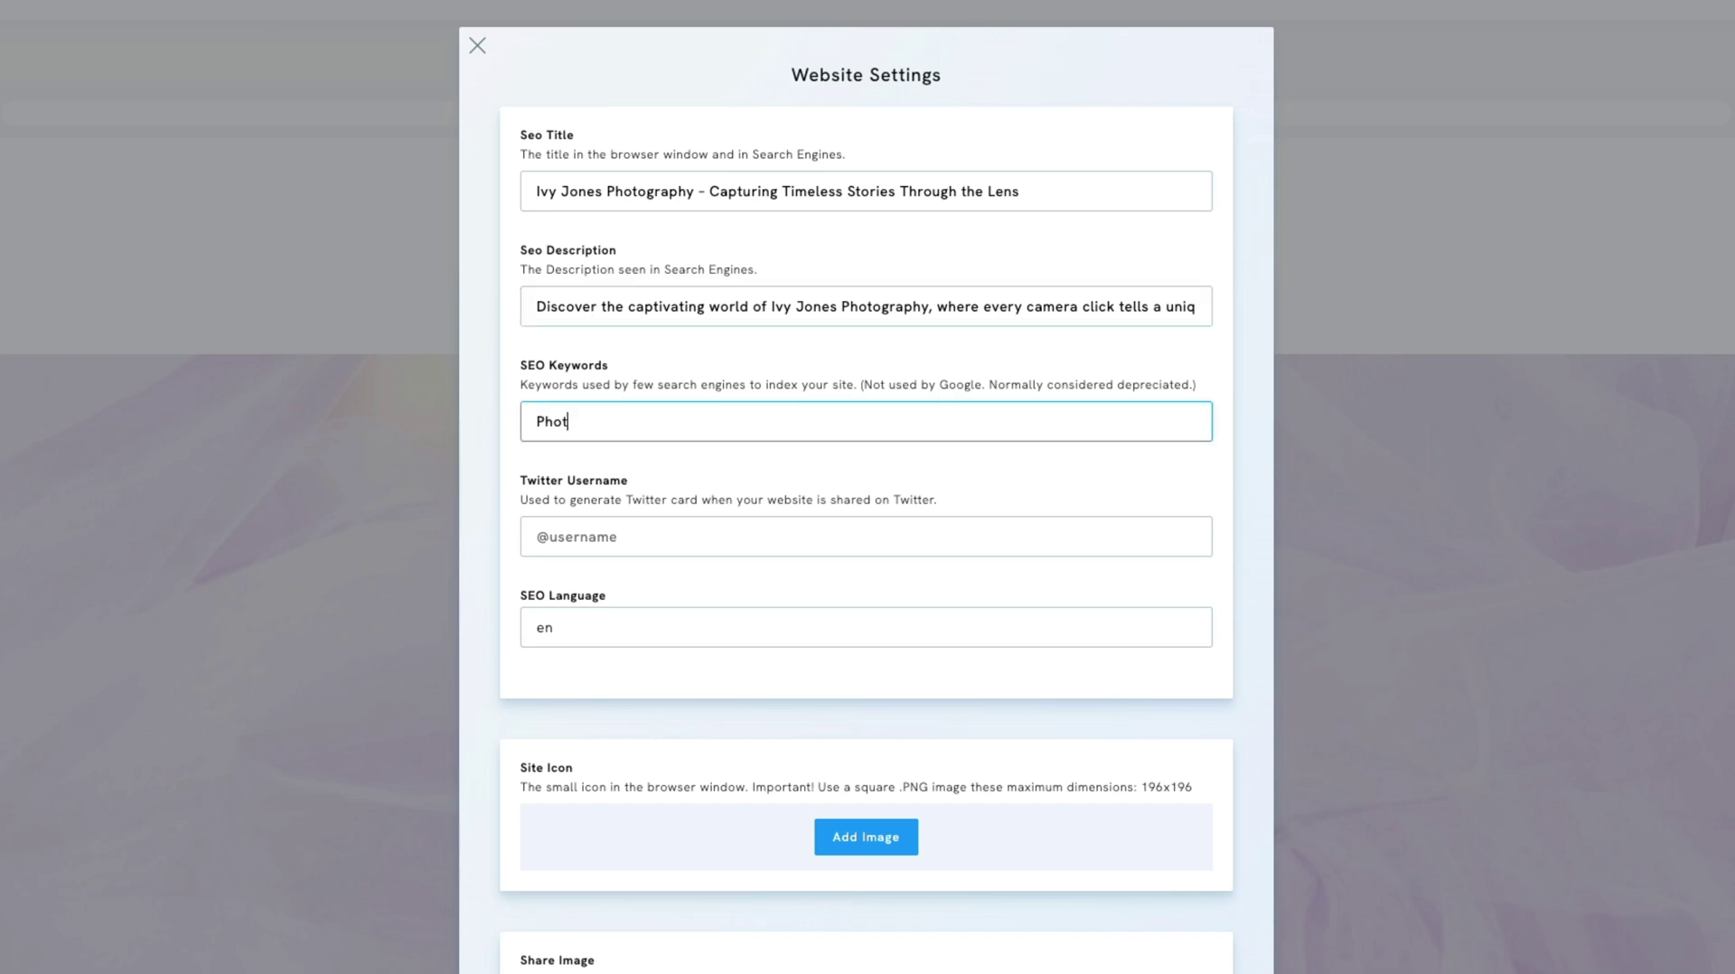
{"action": "type", "text": "ography, Portrait, Documentary, Fashion"}
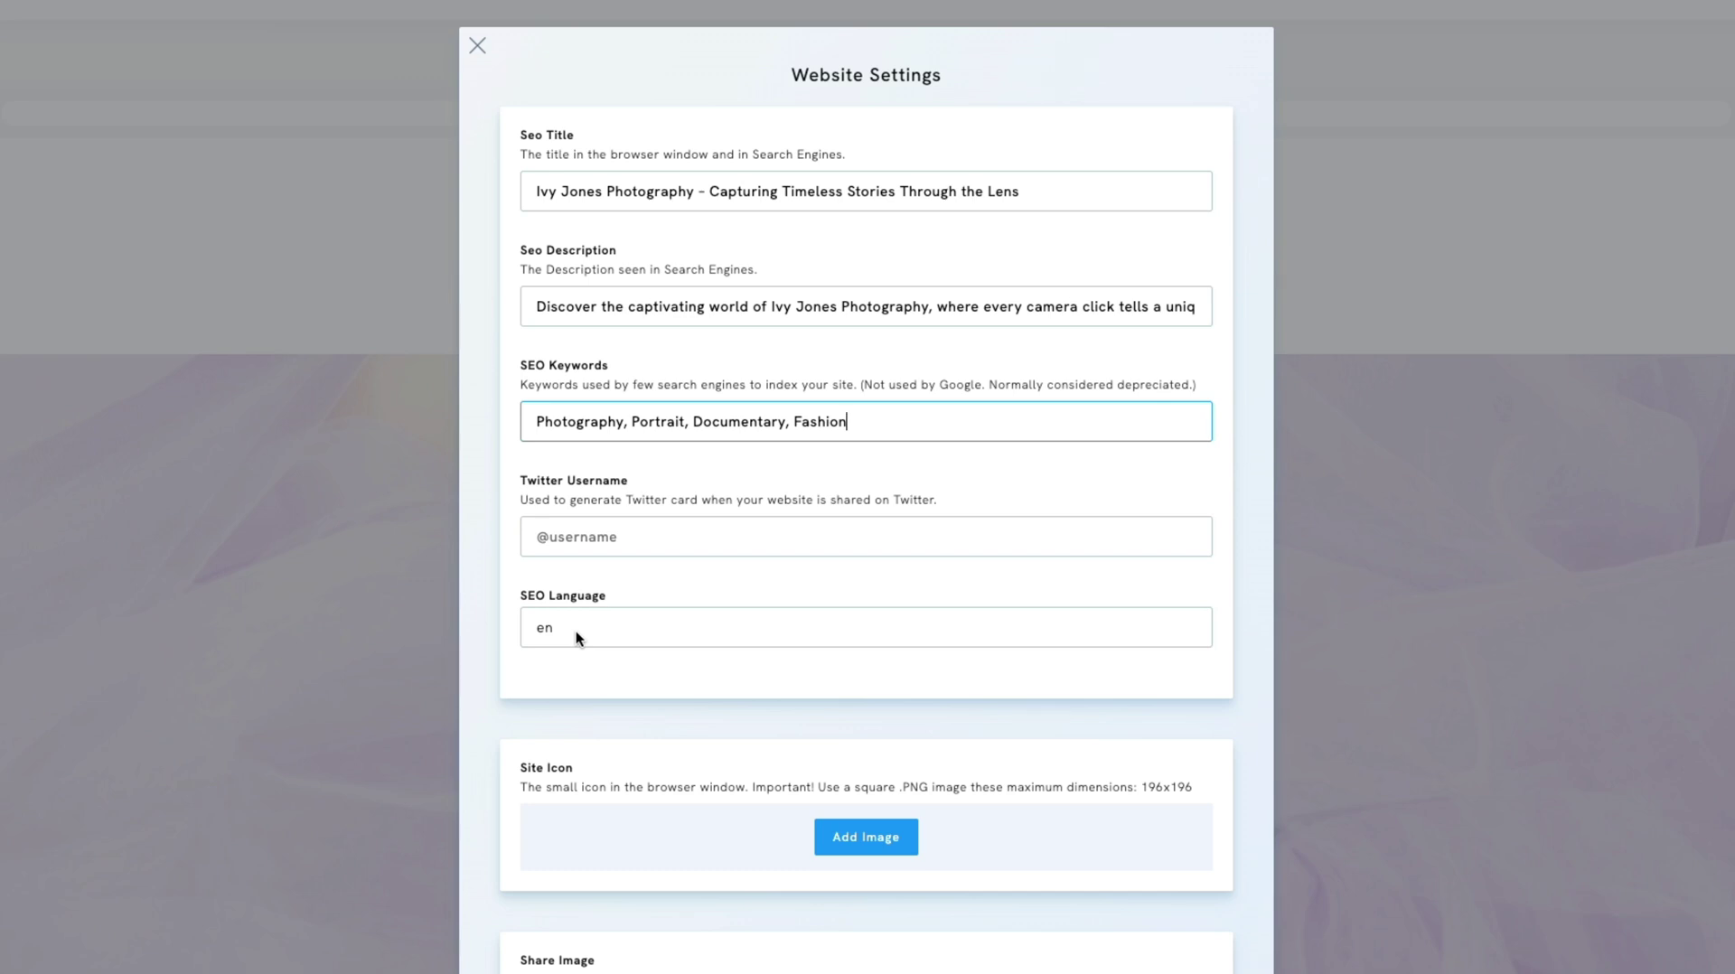
Step: Set the photographer's name logo from the image library as the site icon
{"action": "scroll", "coordinate": [831, 695], "scroll_direction": "down", "scroll_amount": 3}
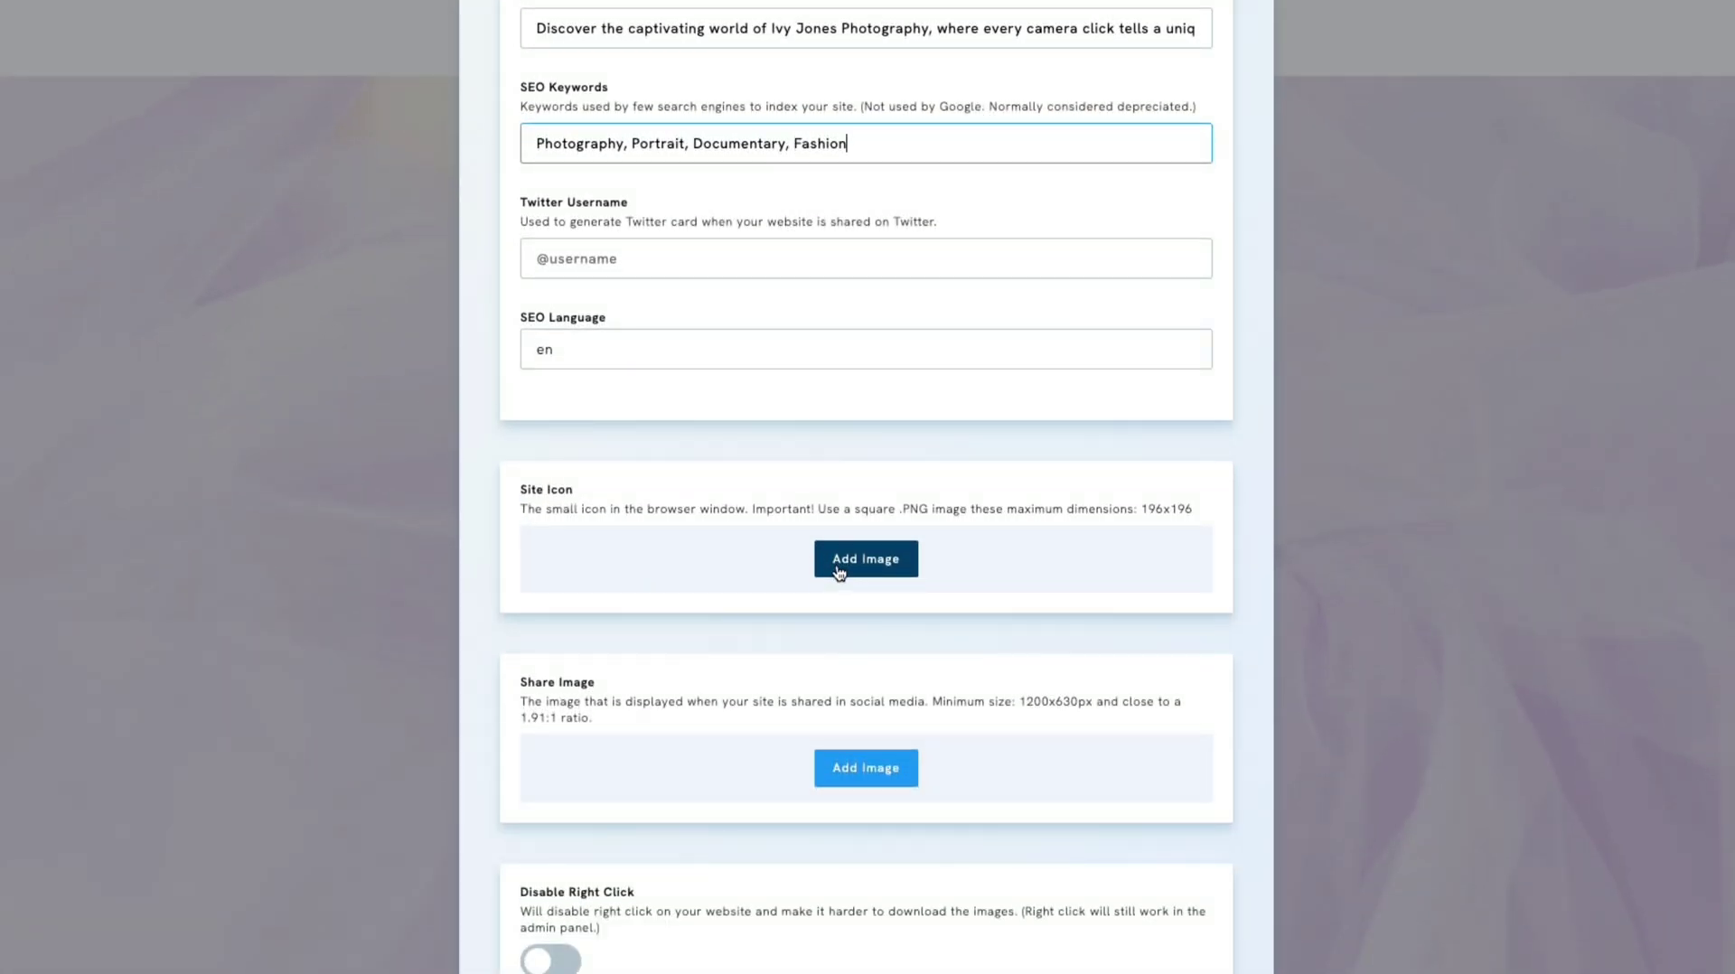
{"action": "left_click", "coordinate": [838, 560]}
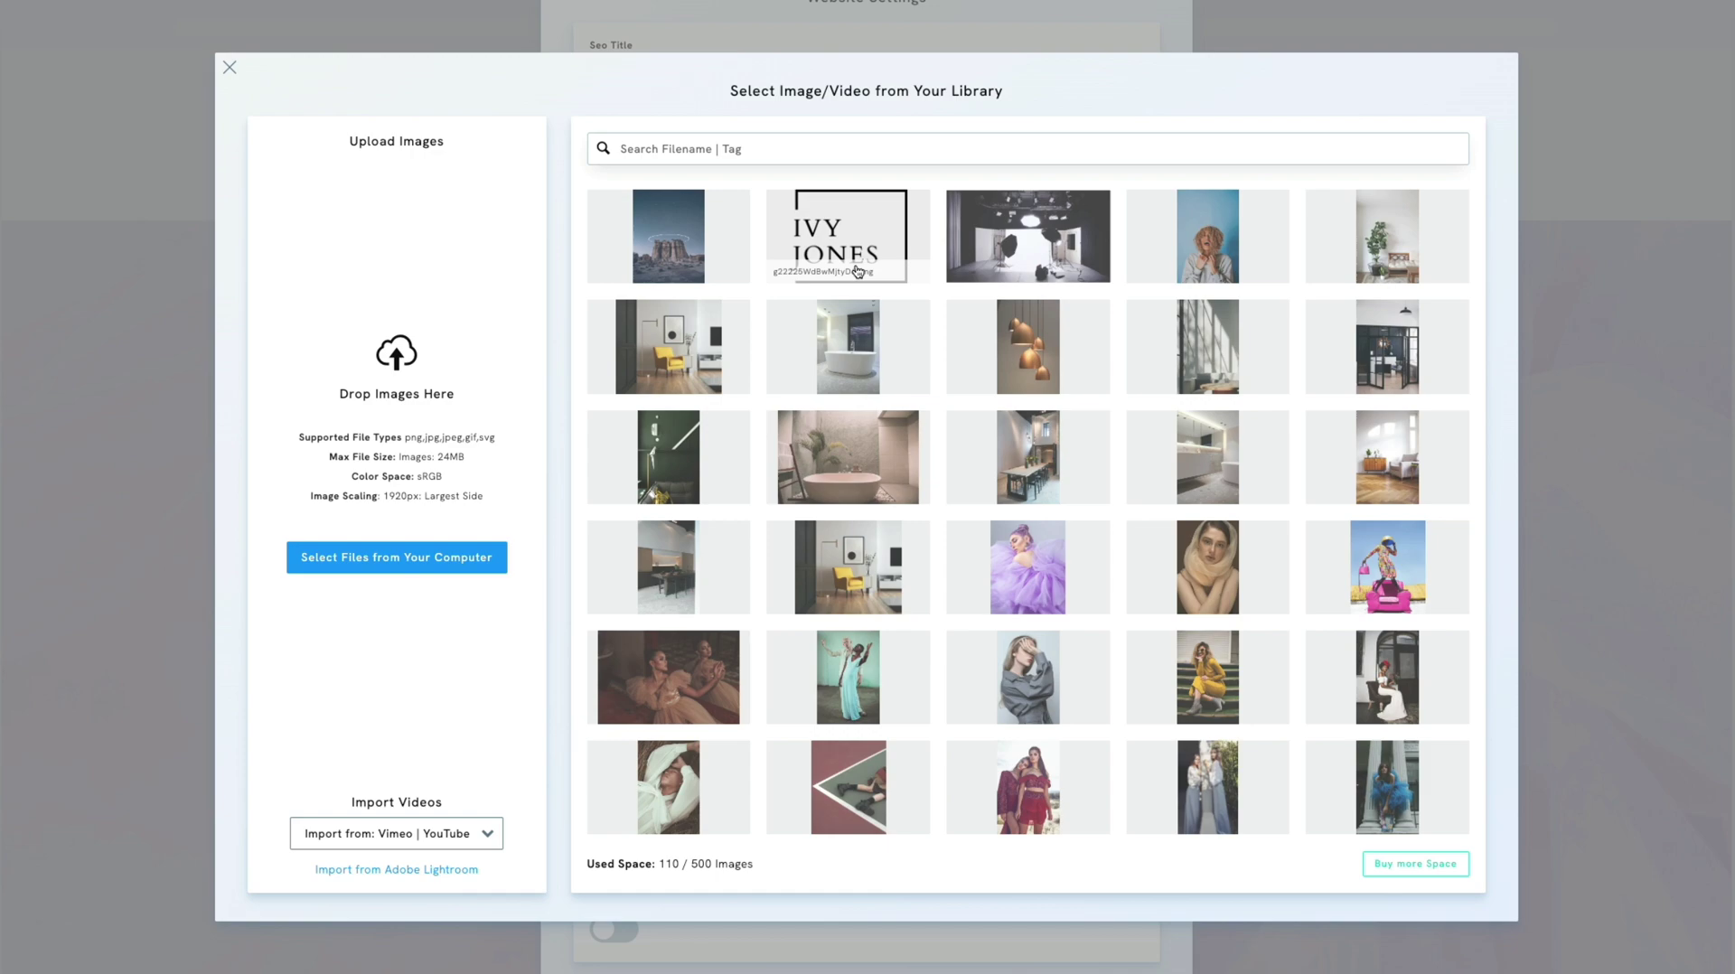
{"action": "left_click", "coordinate": [858, 272]}
{"action": "left_click", "coordinate": [980, 843]}
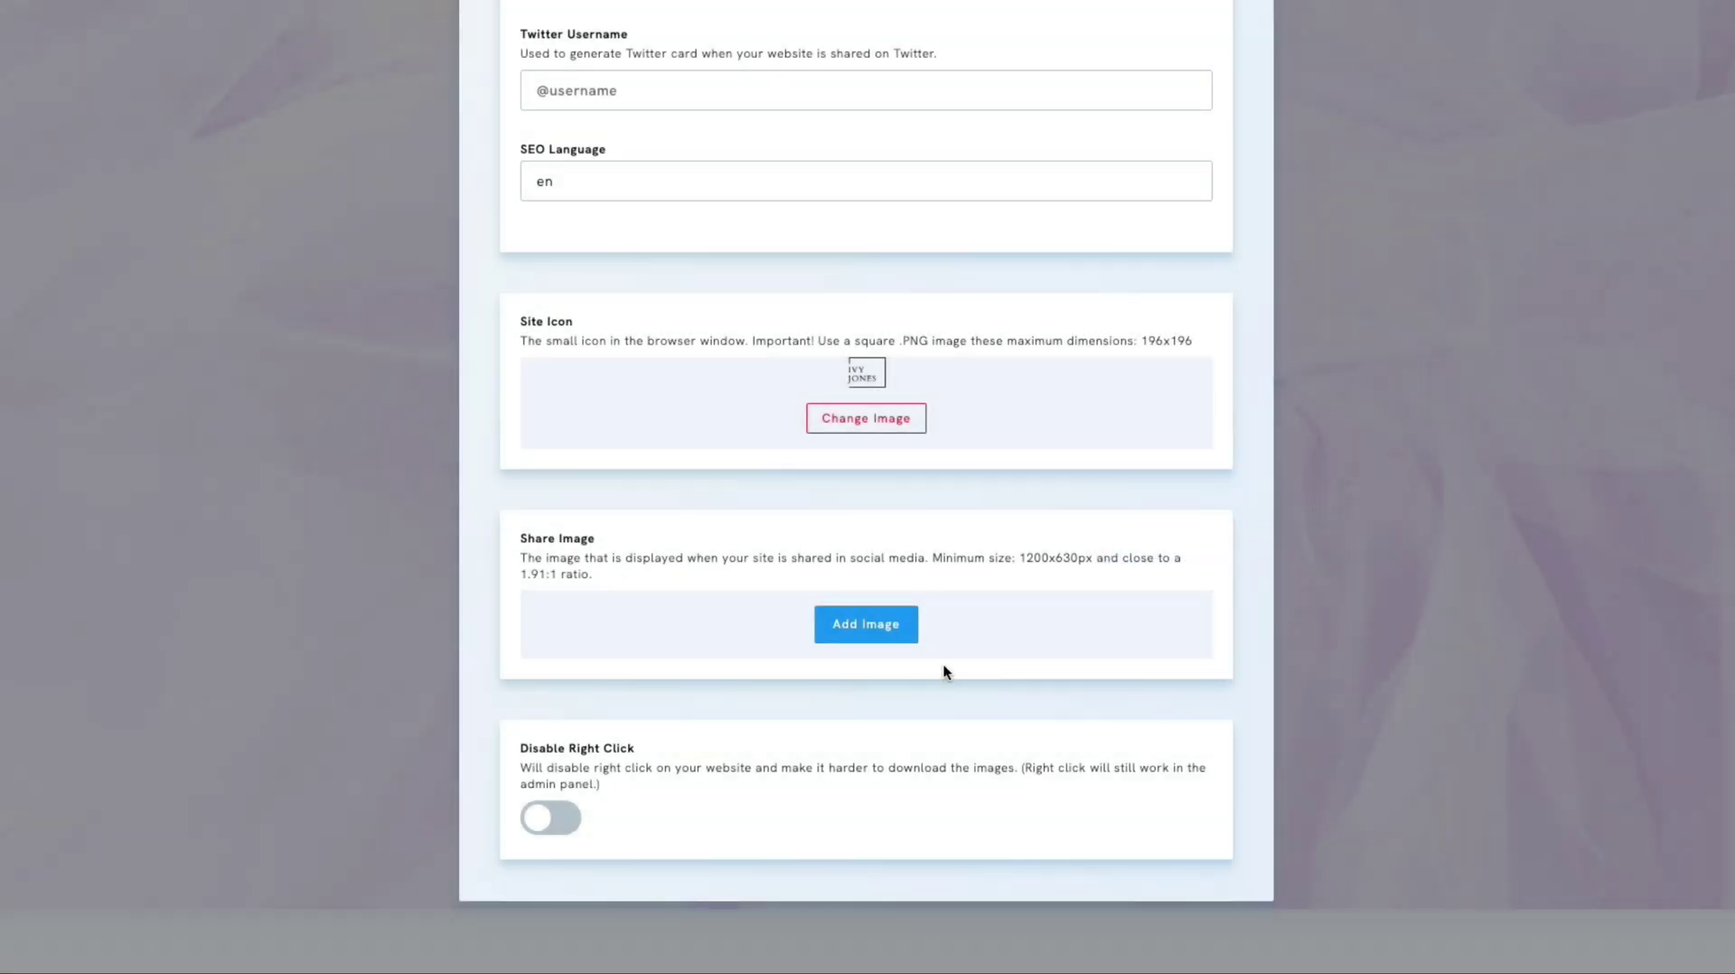
Step: Use the purple-dress tulle portrait as the site's Share Image
{"action": "left_click", "coordinate": [894, 631]}
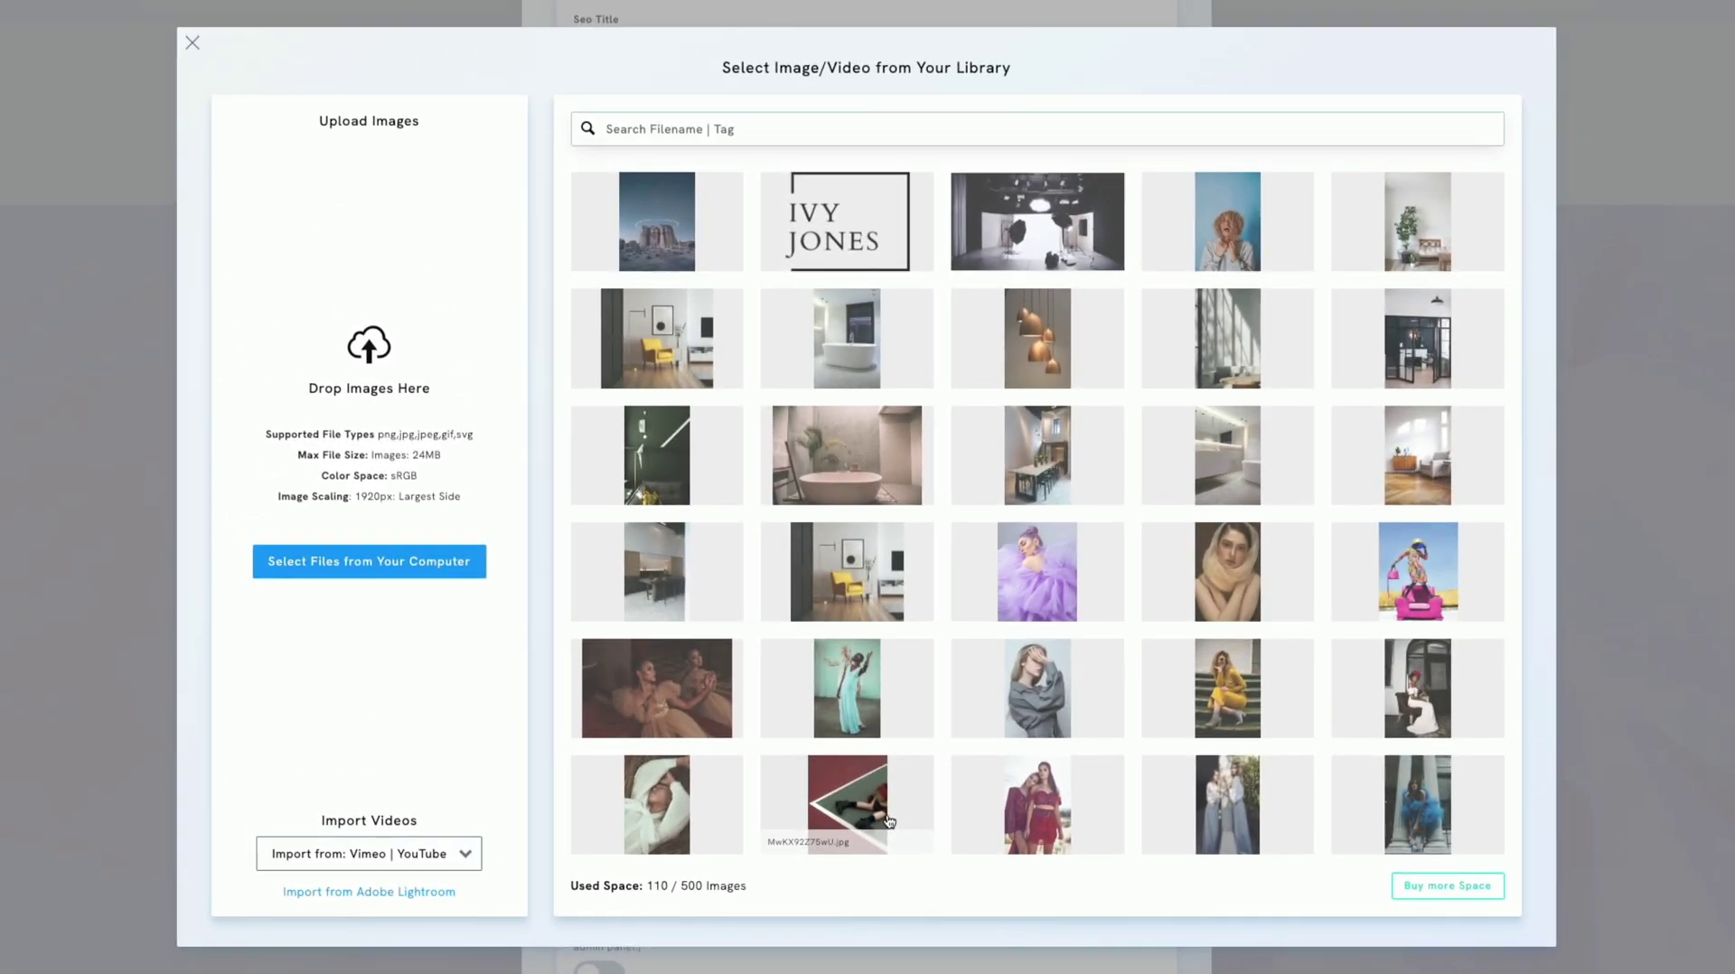
{"action": "left_click", "coordinate": [1025, 598]}
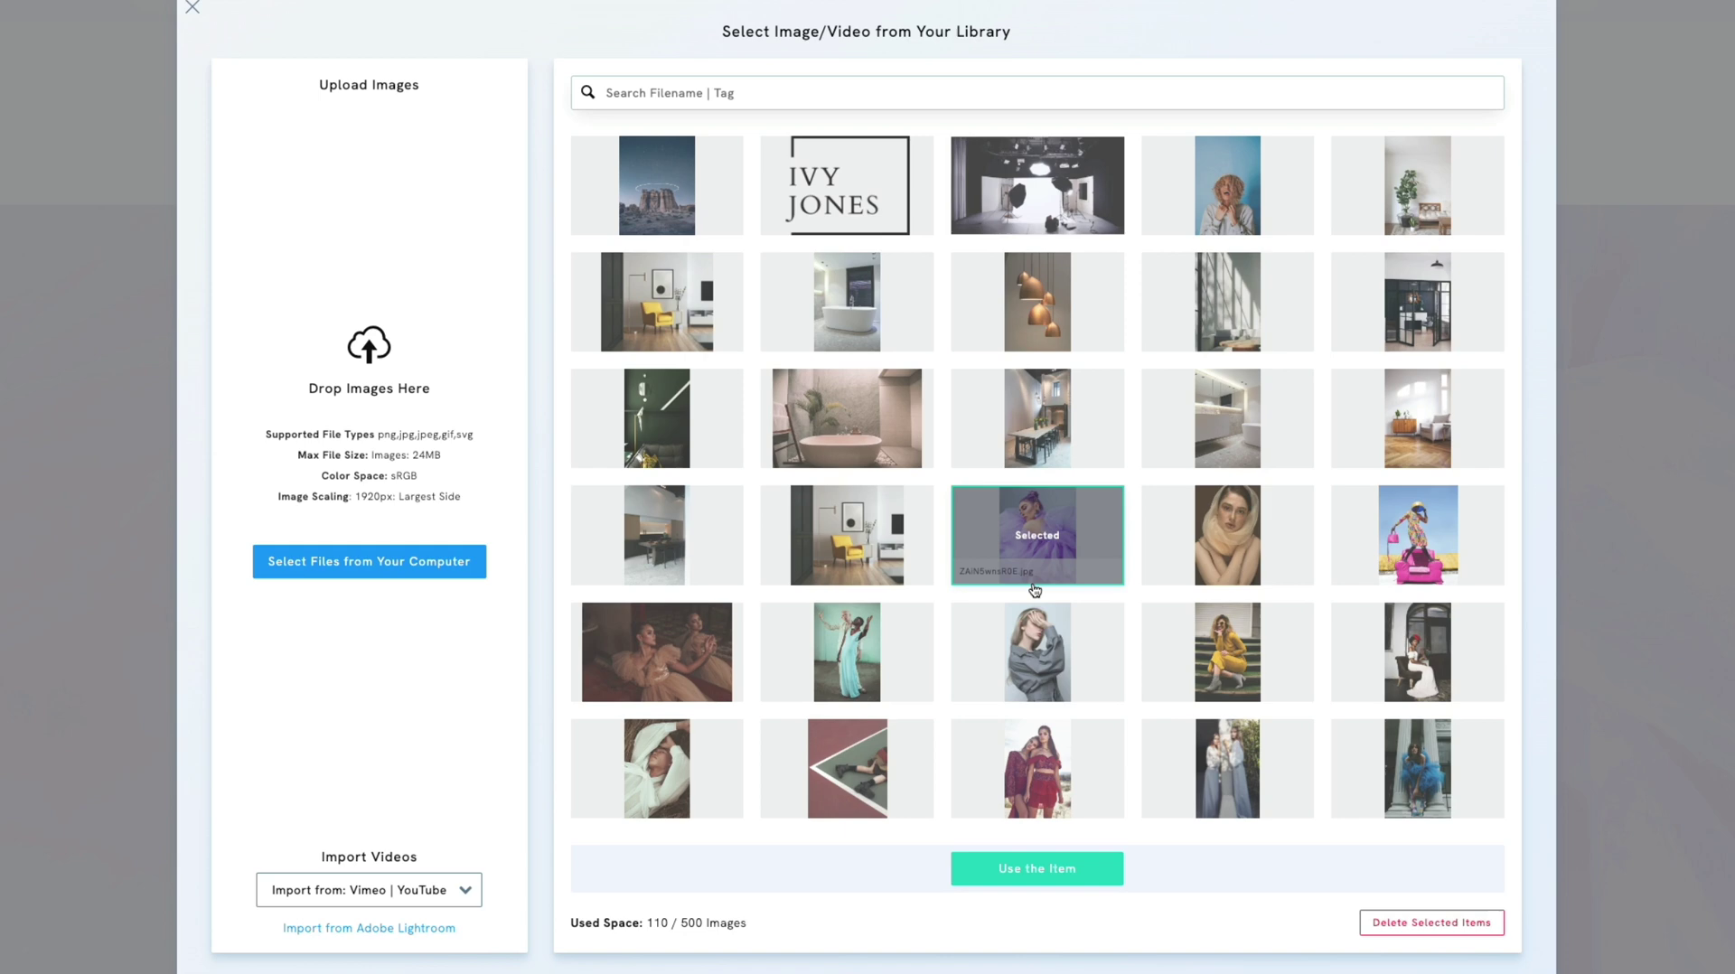
{"action": "left_click", "coordinate": [1037, 870]}
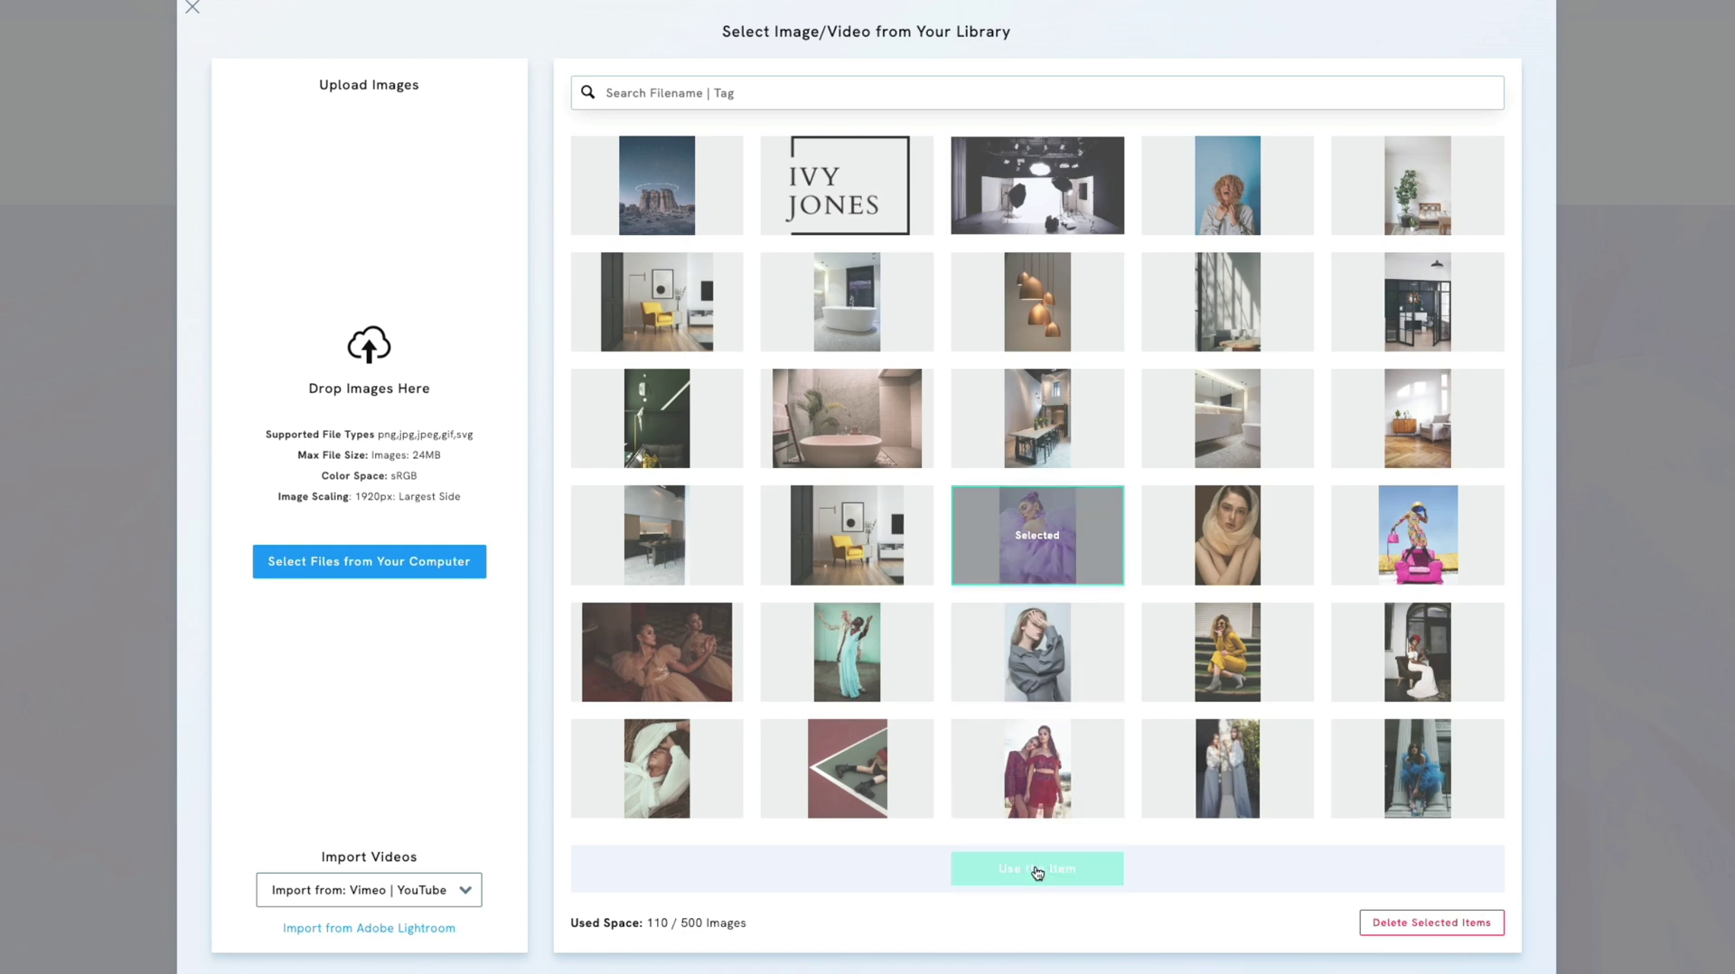
{"action": "scroll", "coordinate": [1036, 739], "scroll_direction": "down", "scroll_amount": 4}
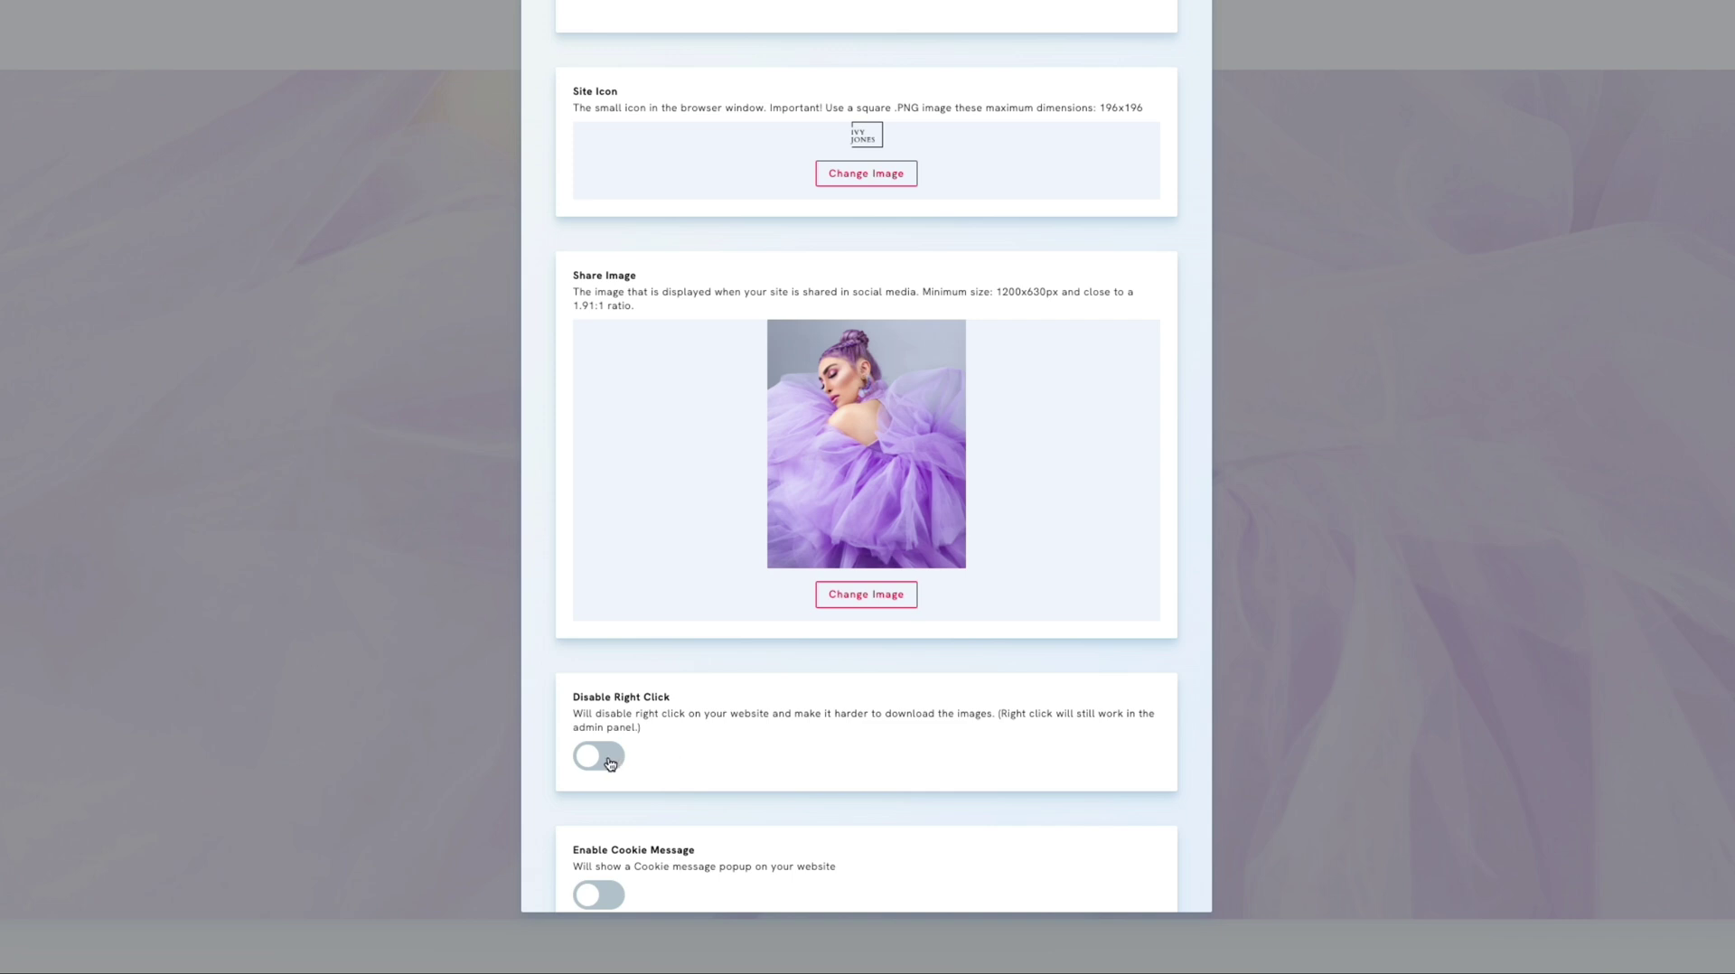
Step: Turn on Disable Right Click to protect the website's images
{"action": "left_click", "coordinate": [609, 764]}
{"action": "scroll", "coordinate": [669, 725], "scroll_direction": "down", "scroll_amount": 5}
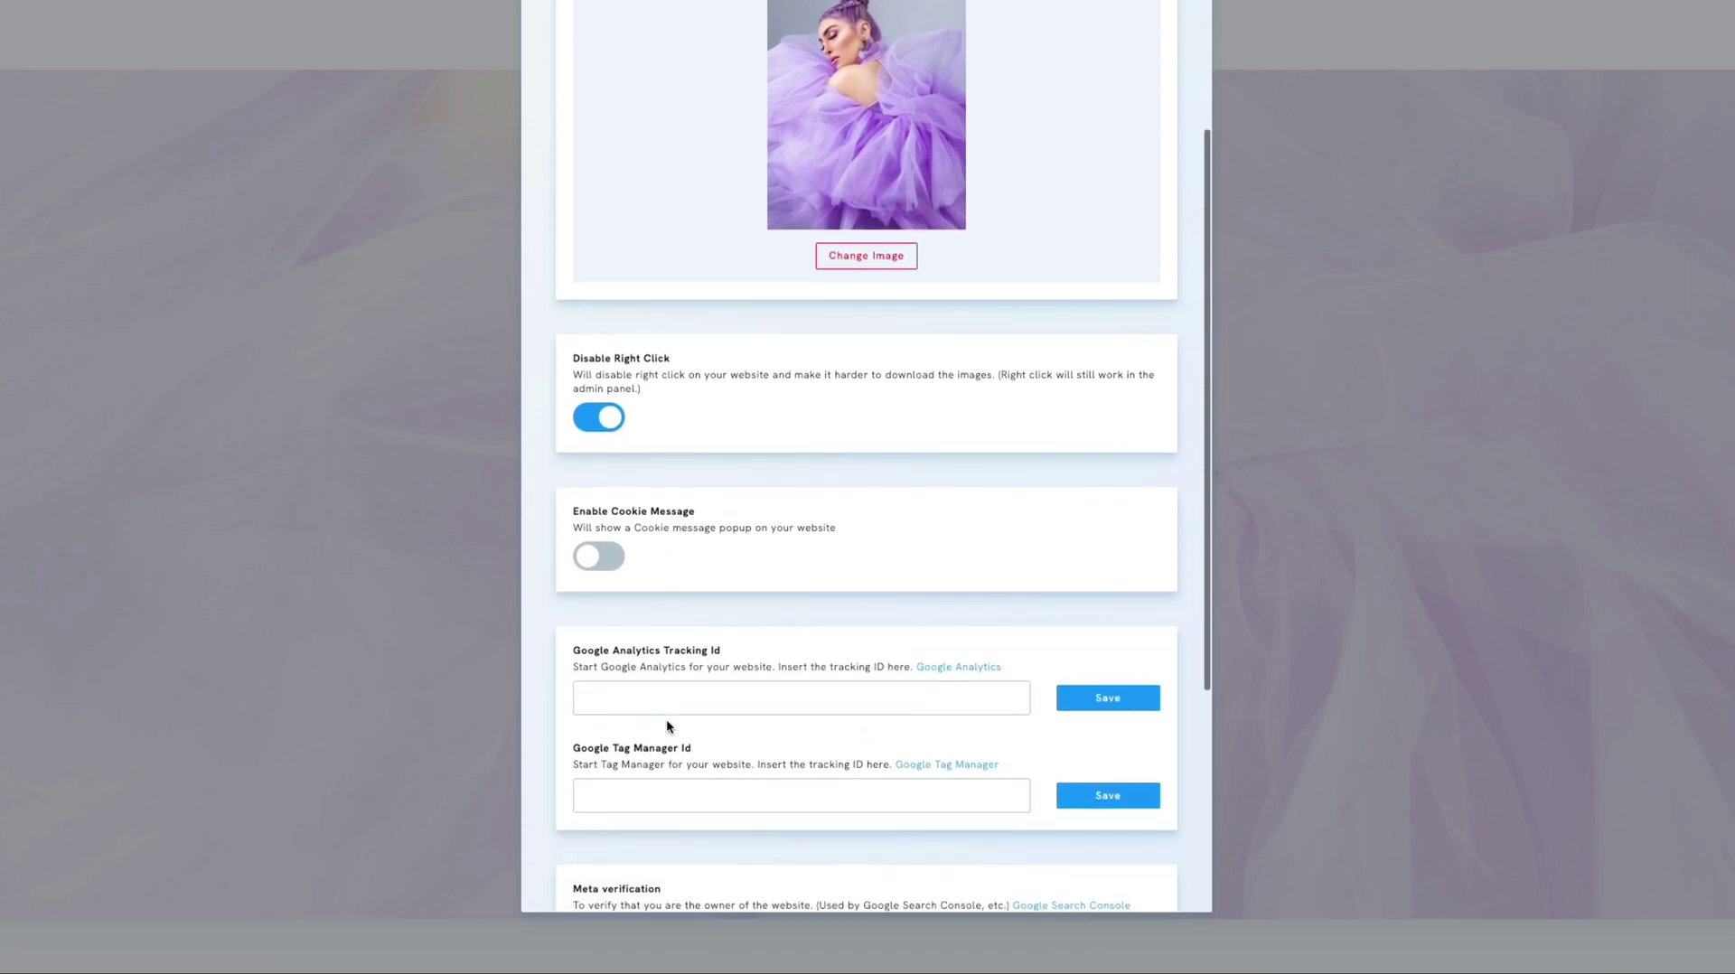
{"action": "scroll", "coordinate": [667, 722], "scroll_direction": "down", "scroll_amount": 1}
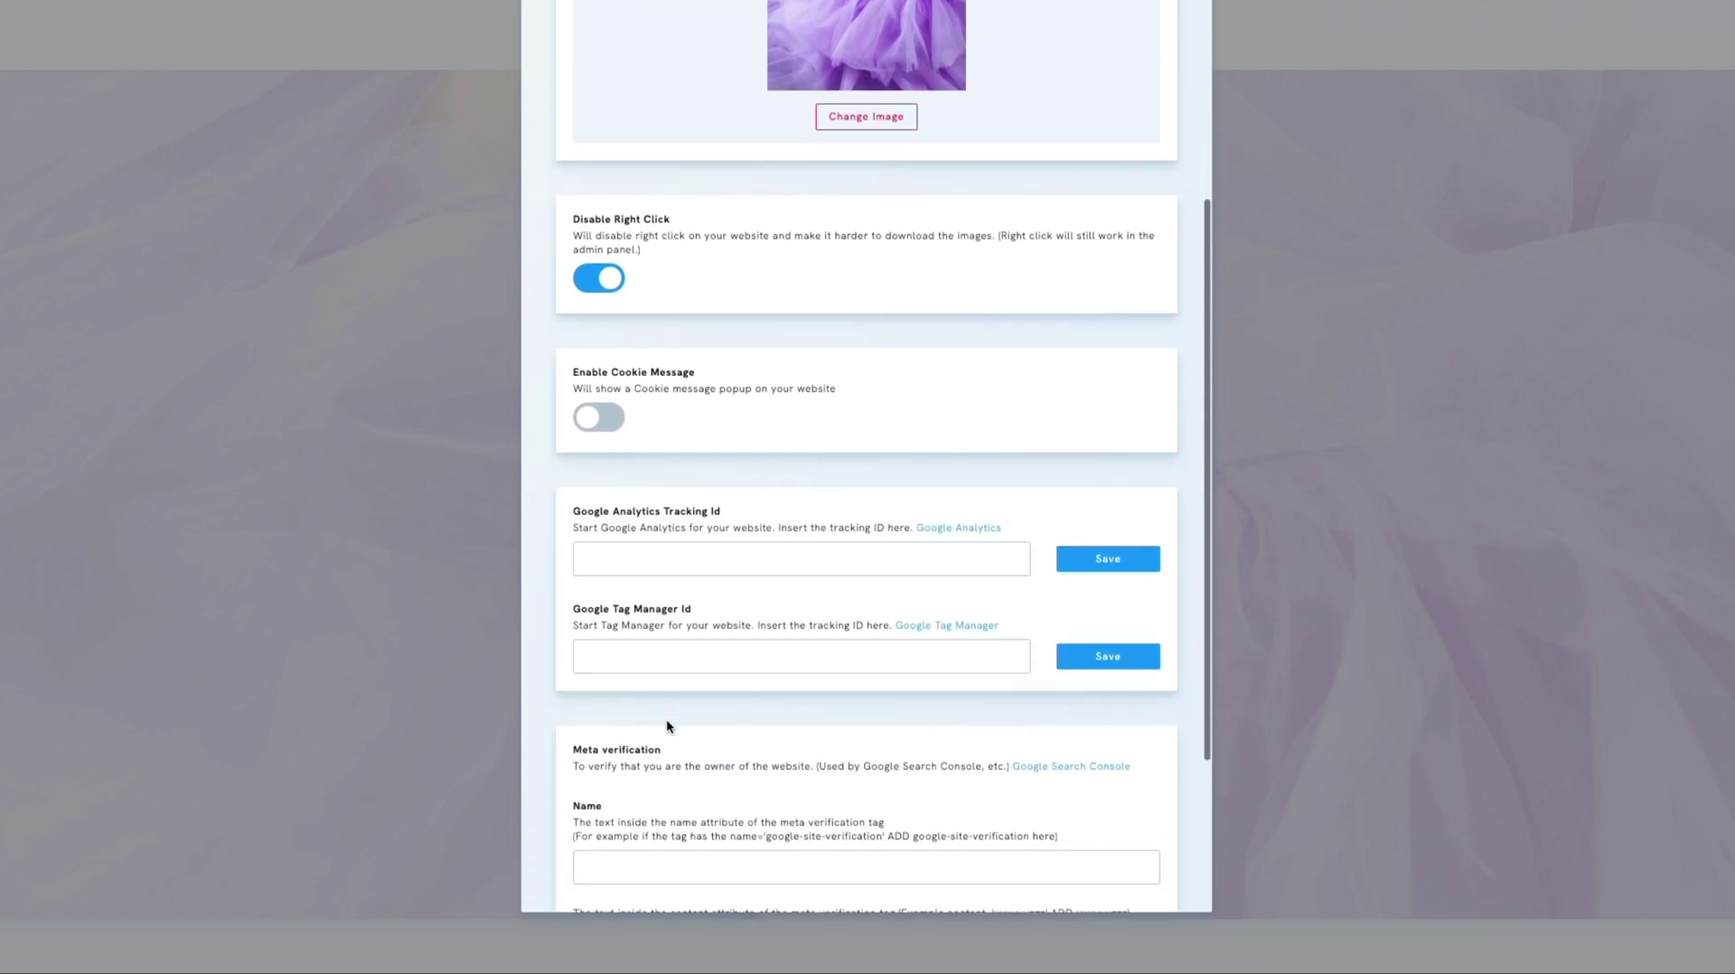
Step: Enable the cookie message and replace its sample text with the custom notice
{"action": "left_click", "coordinate": [602, 422]}
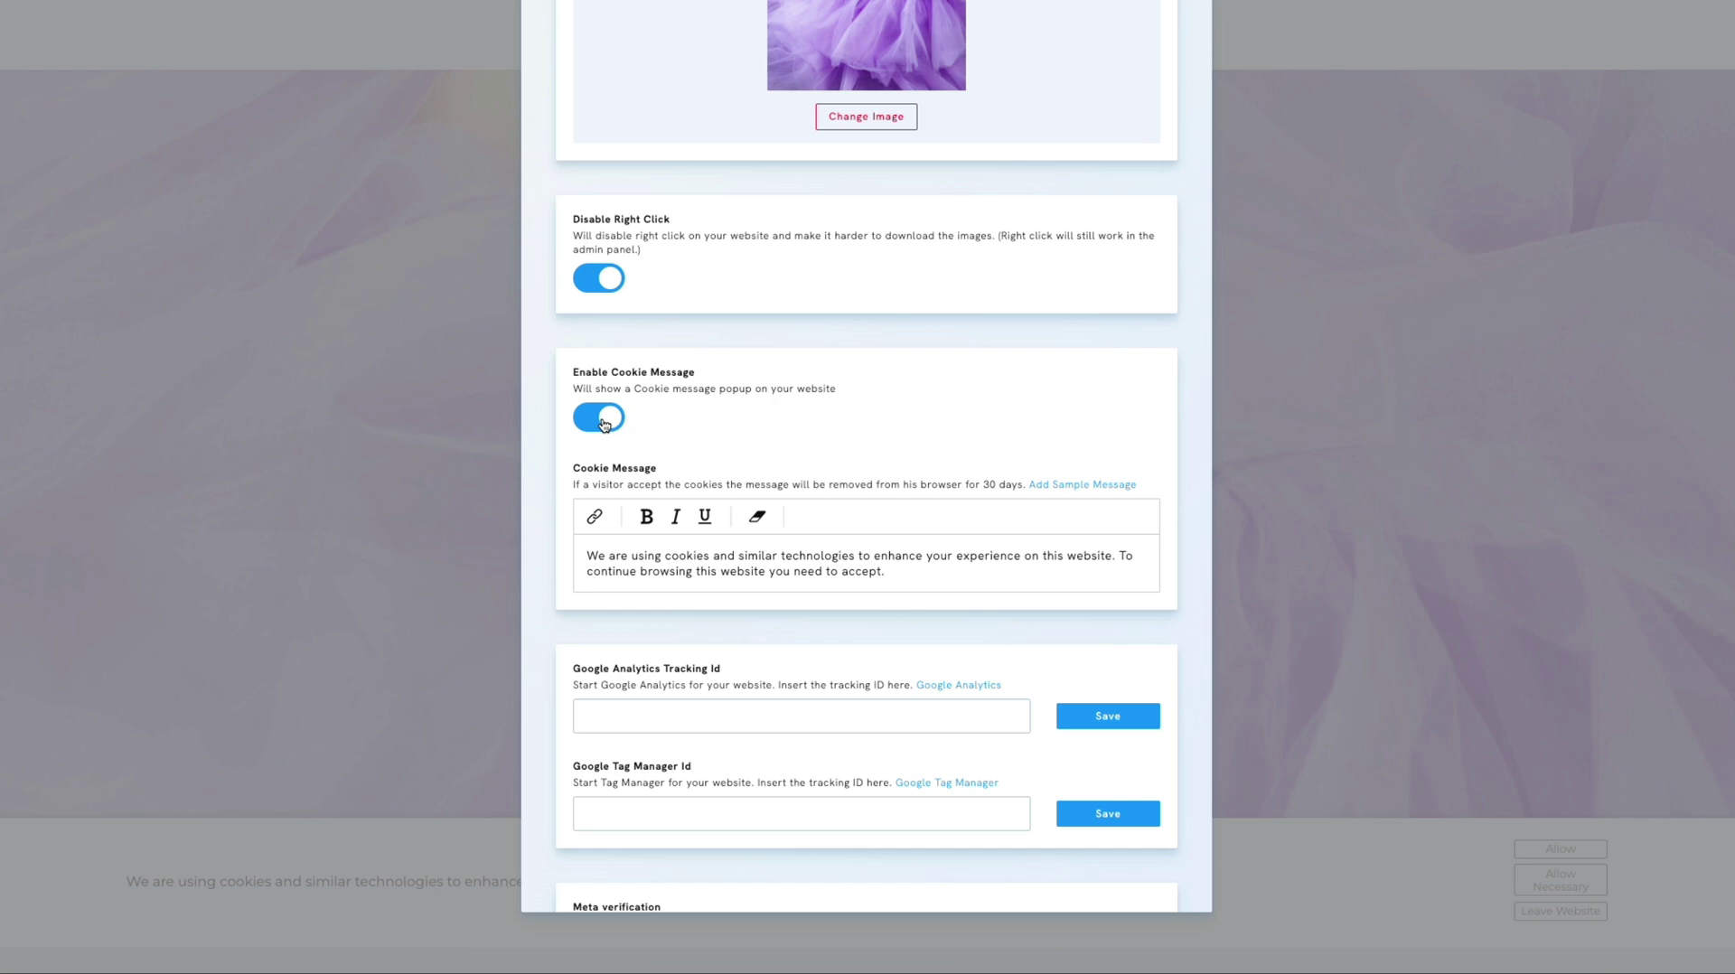
{"action": "triple_click", "coordinate": [652, 571]}
{"action": "type", "text": "We use cookies to enhance your experience on our website. By continuing to browse Ivy Jones Photography, you agree to our use of cookies for personalized content and ads, as well as to analyze our traffic. Learn more about our cookies and how to manage them here."}
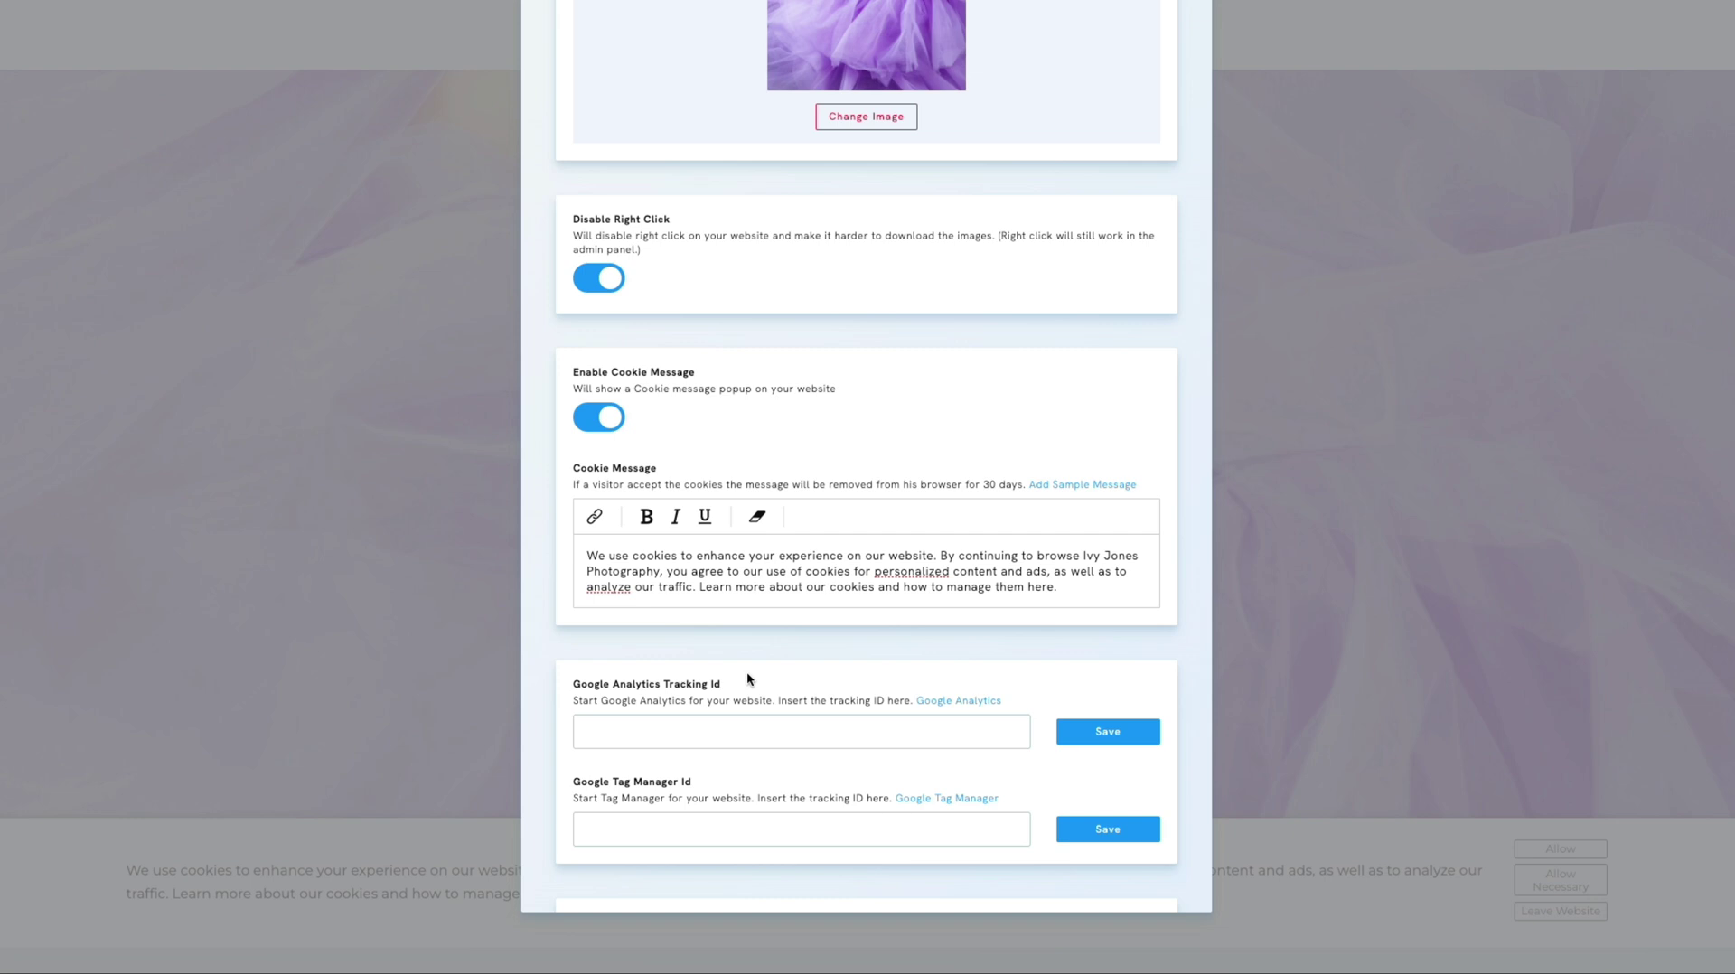
{"action": "scroll", "coordinate": [747, 673], "scroll_direction": "down", "scroll_amount": 3}
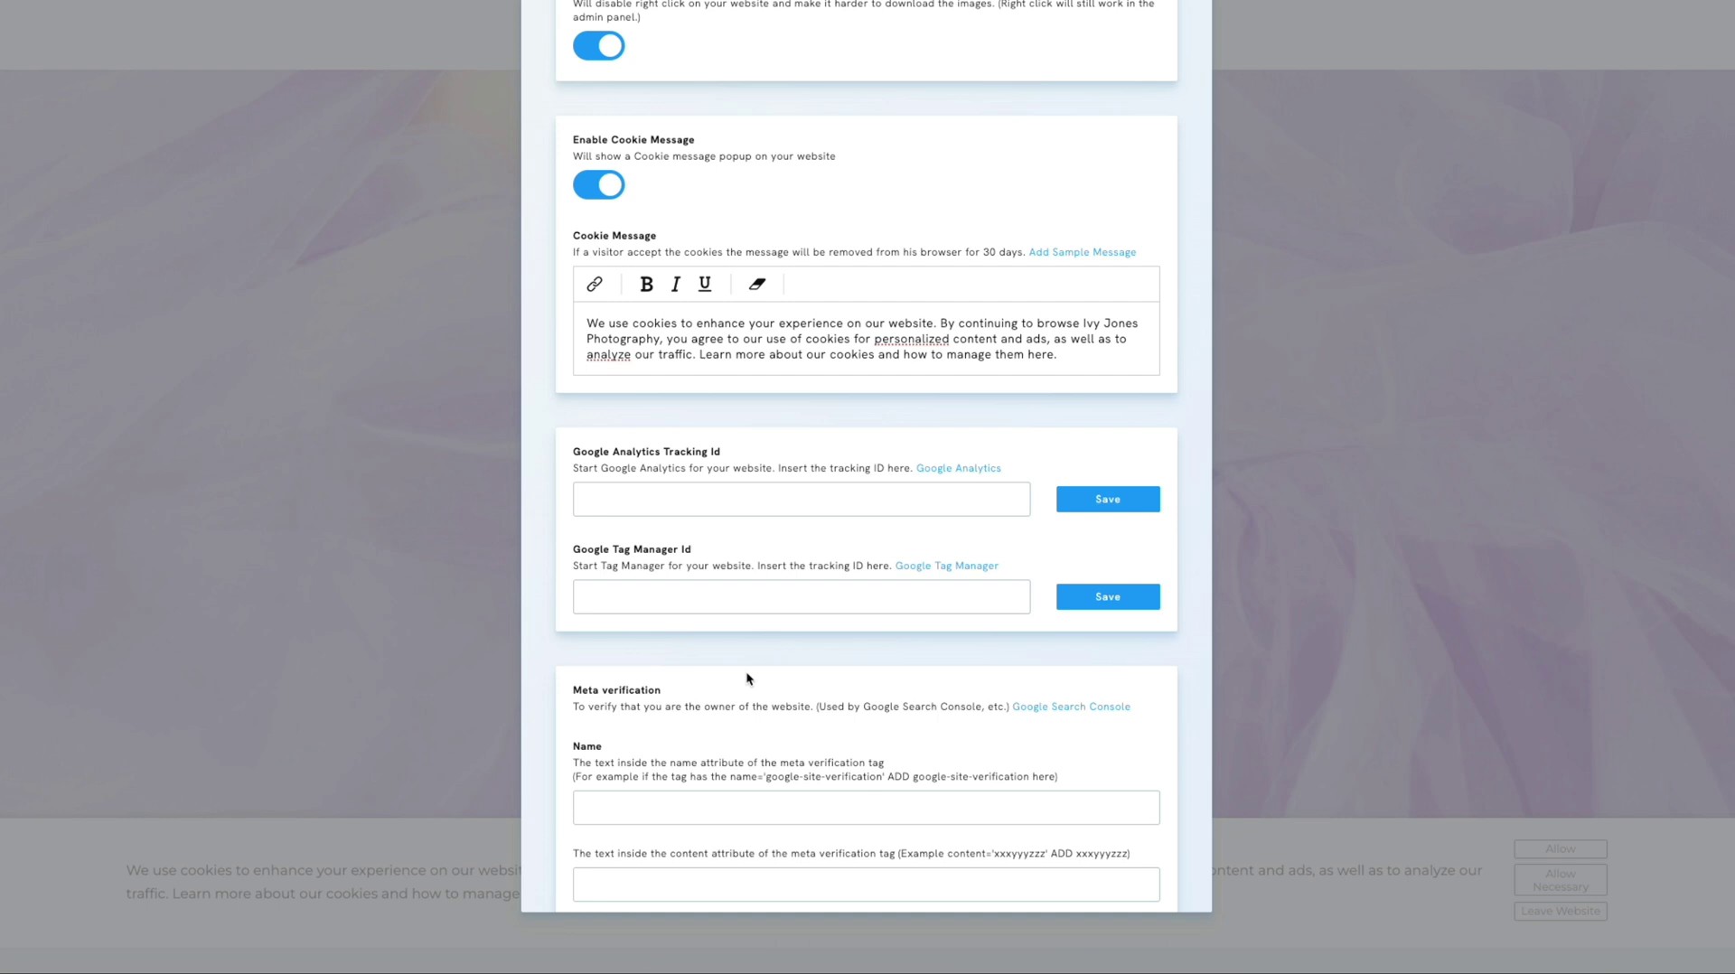
{"action": "scroll", "coordinate": [746, 673], "scroll_direction": "down", "scroll_amount": 3}
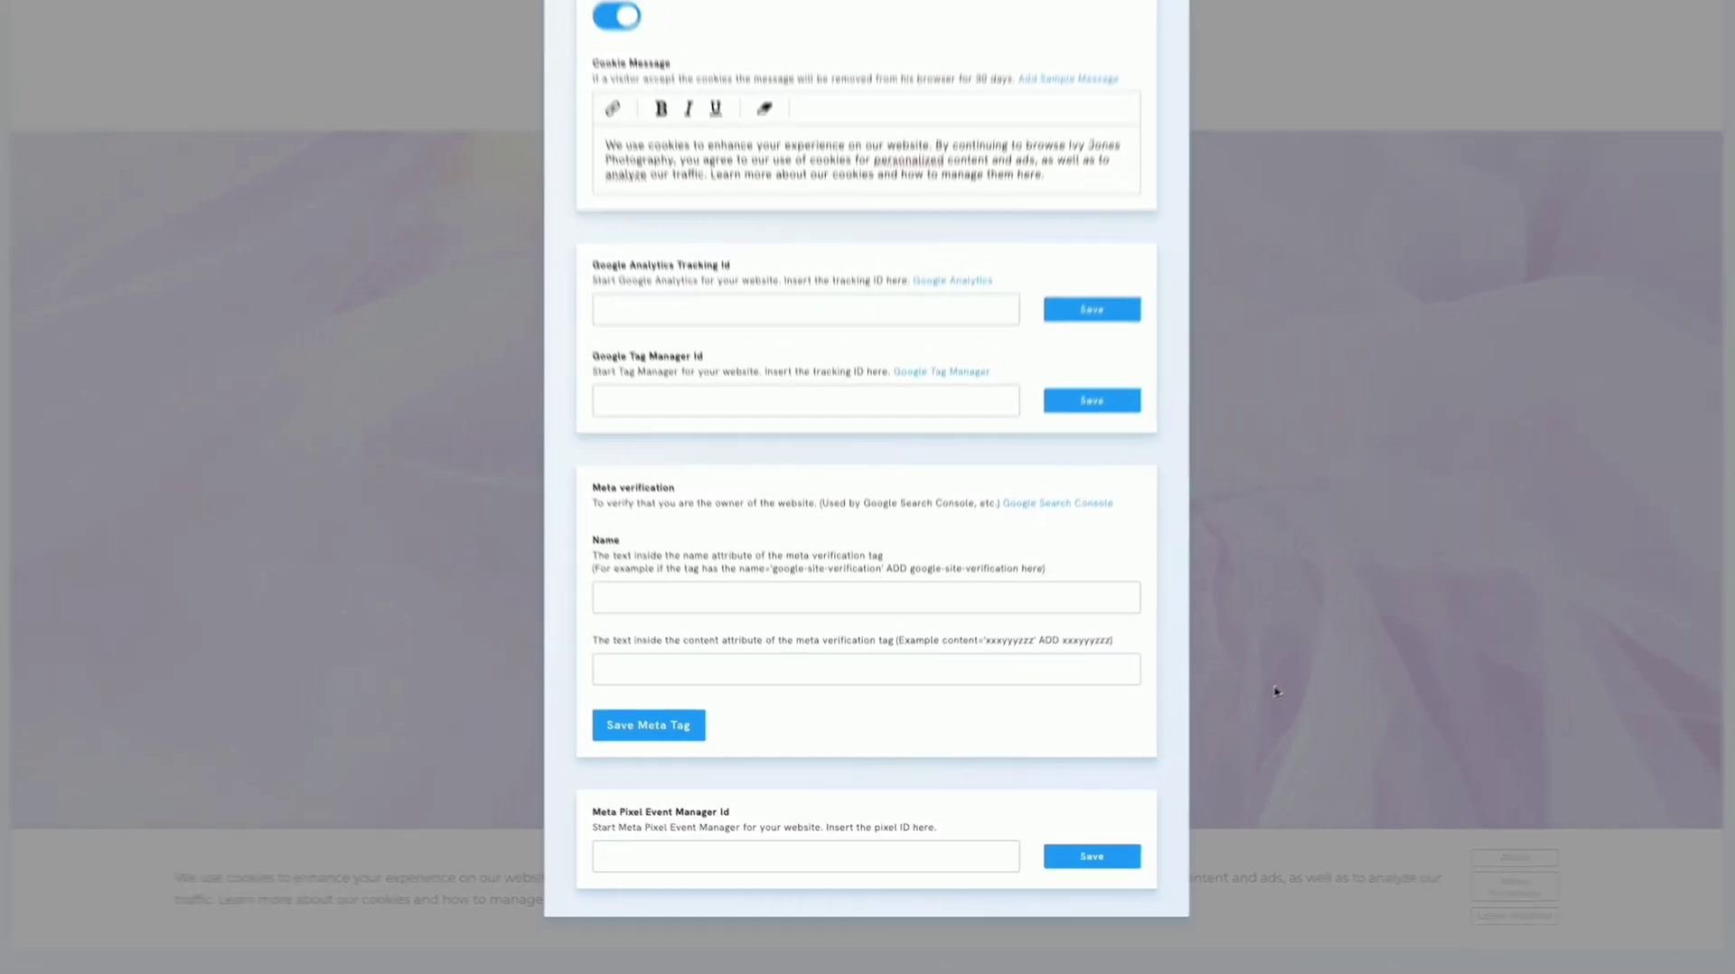
Step: Close website settings and open the Portrait page's settings from Your Pages
{"action": "left_click", "coordinate": [1210, 737]}
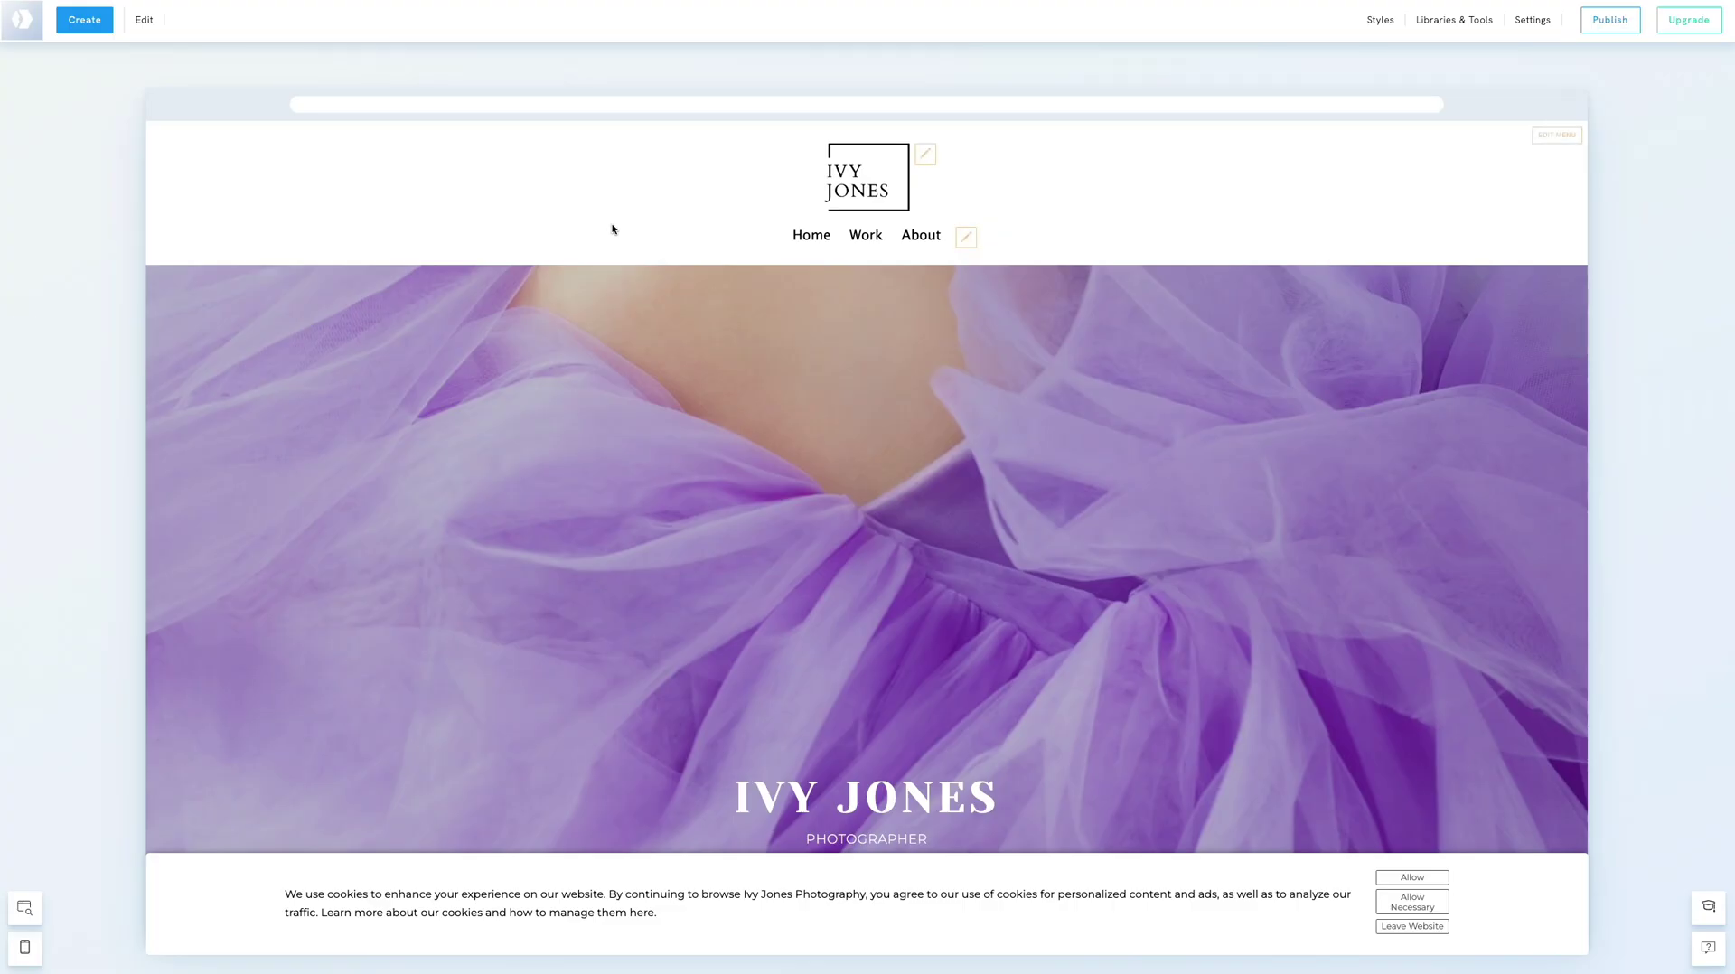
{"action": "left_click", "coordinate": [141, 21]}
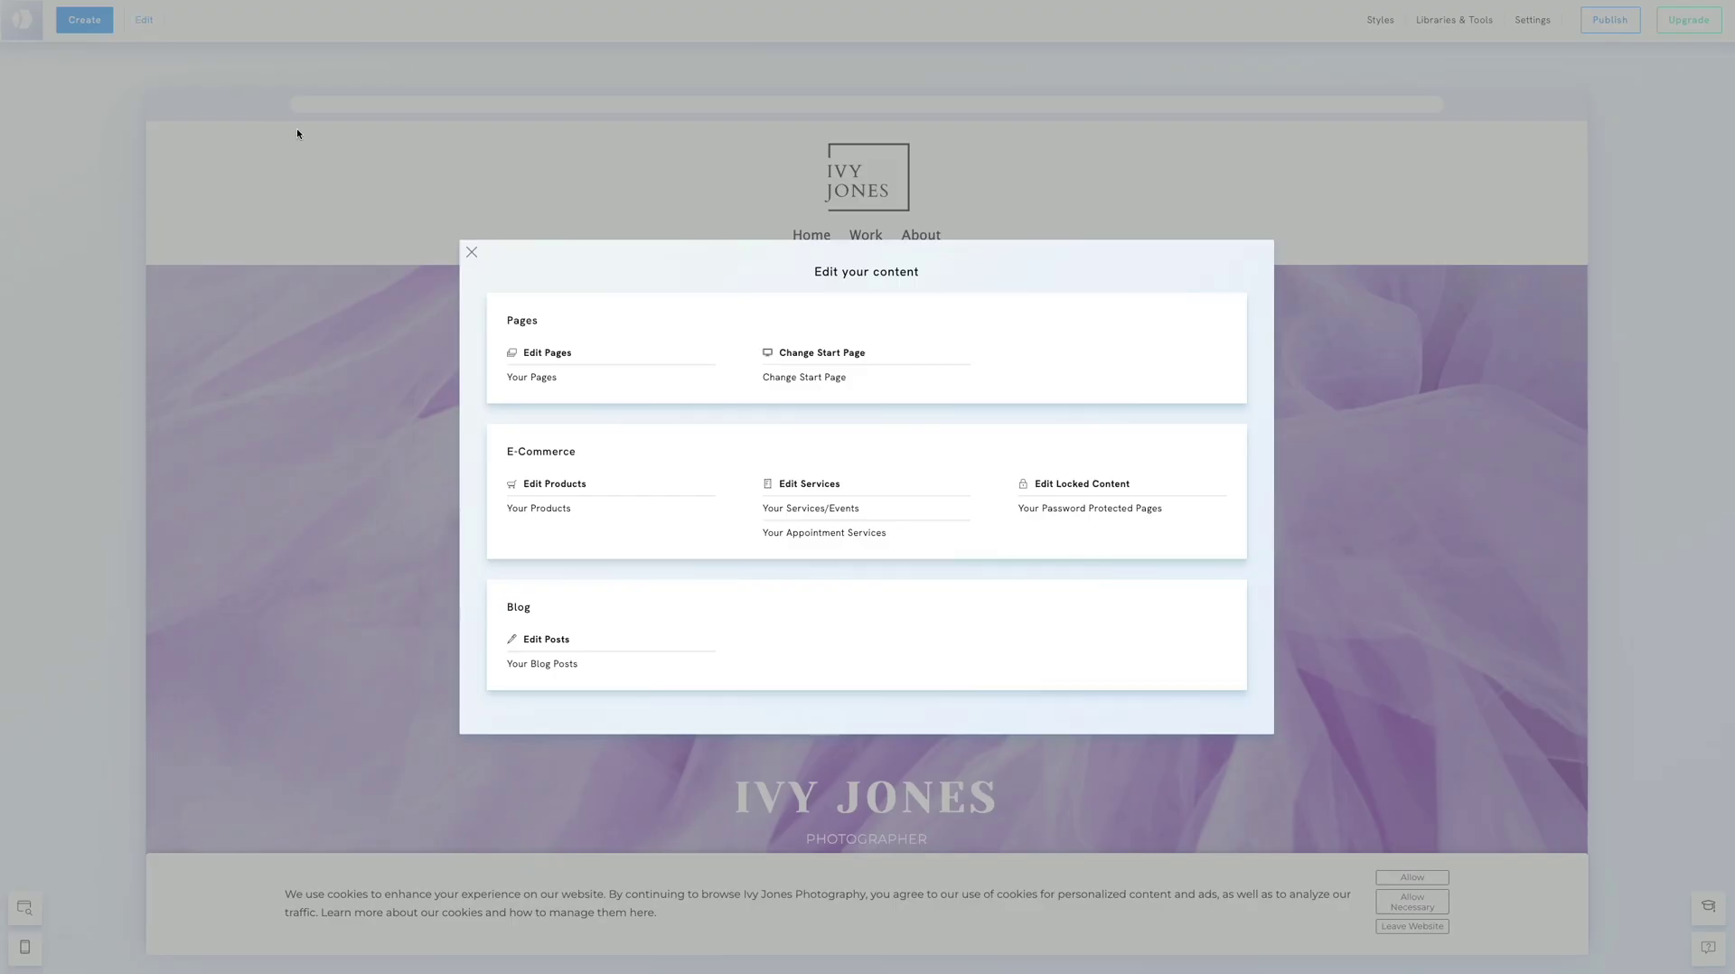
{"action": "left_click", "coordinate": [527, 378]}
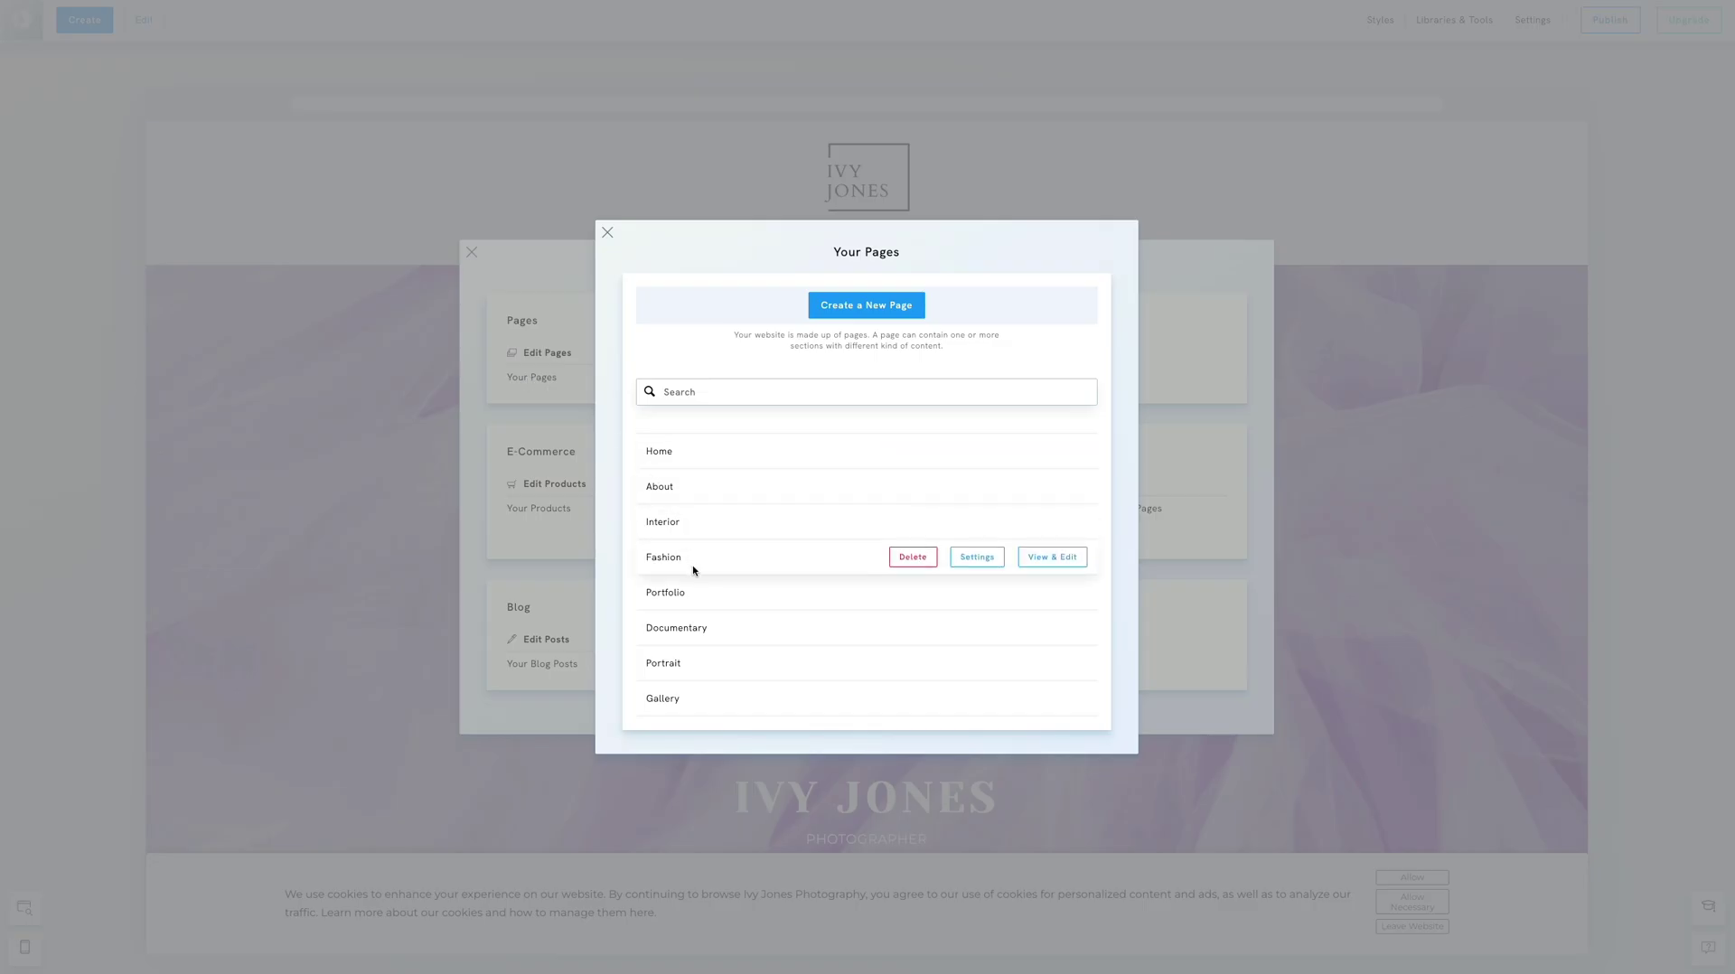
{"action": "mouse_move", "coordinate": [737, 662]}
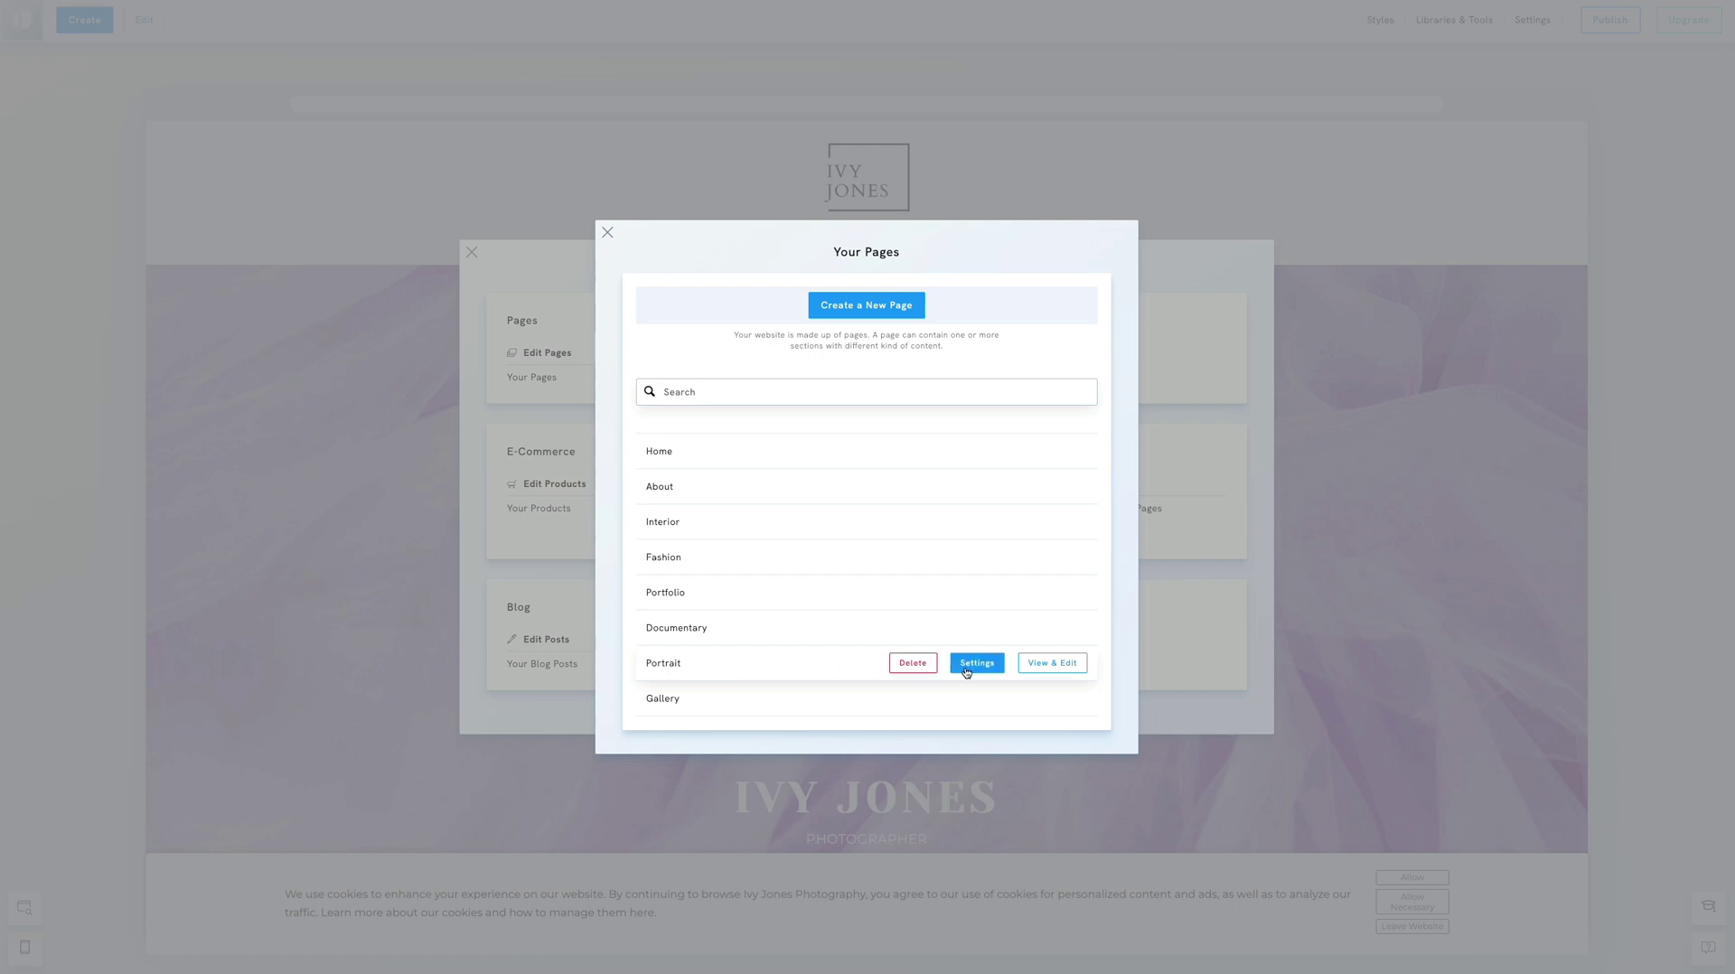
{"action": "left_click", "coordinate": [974, 664]}
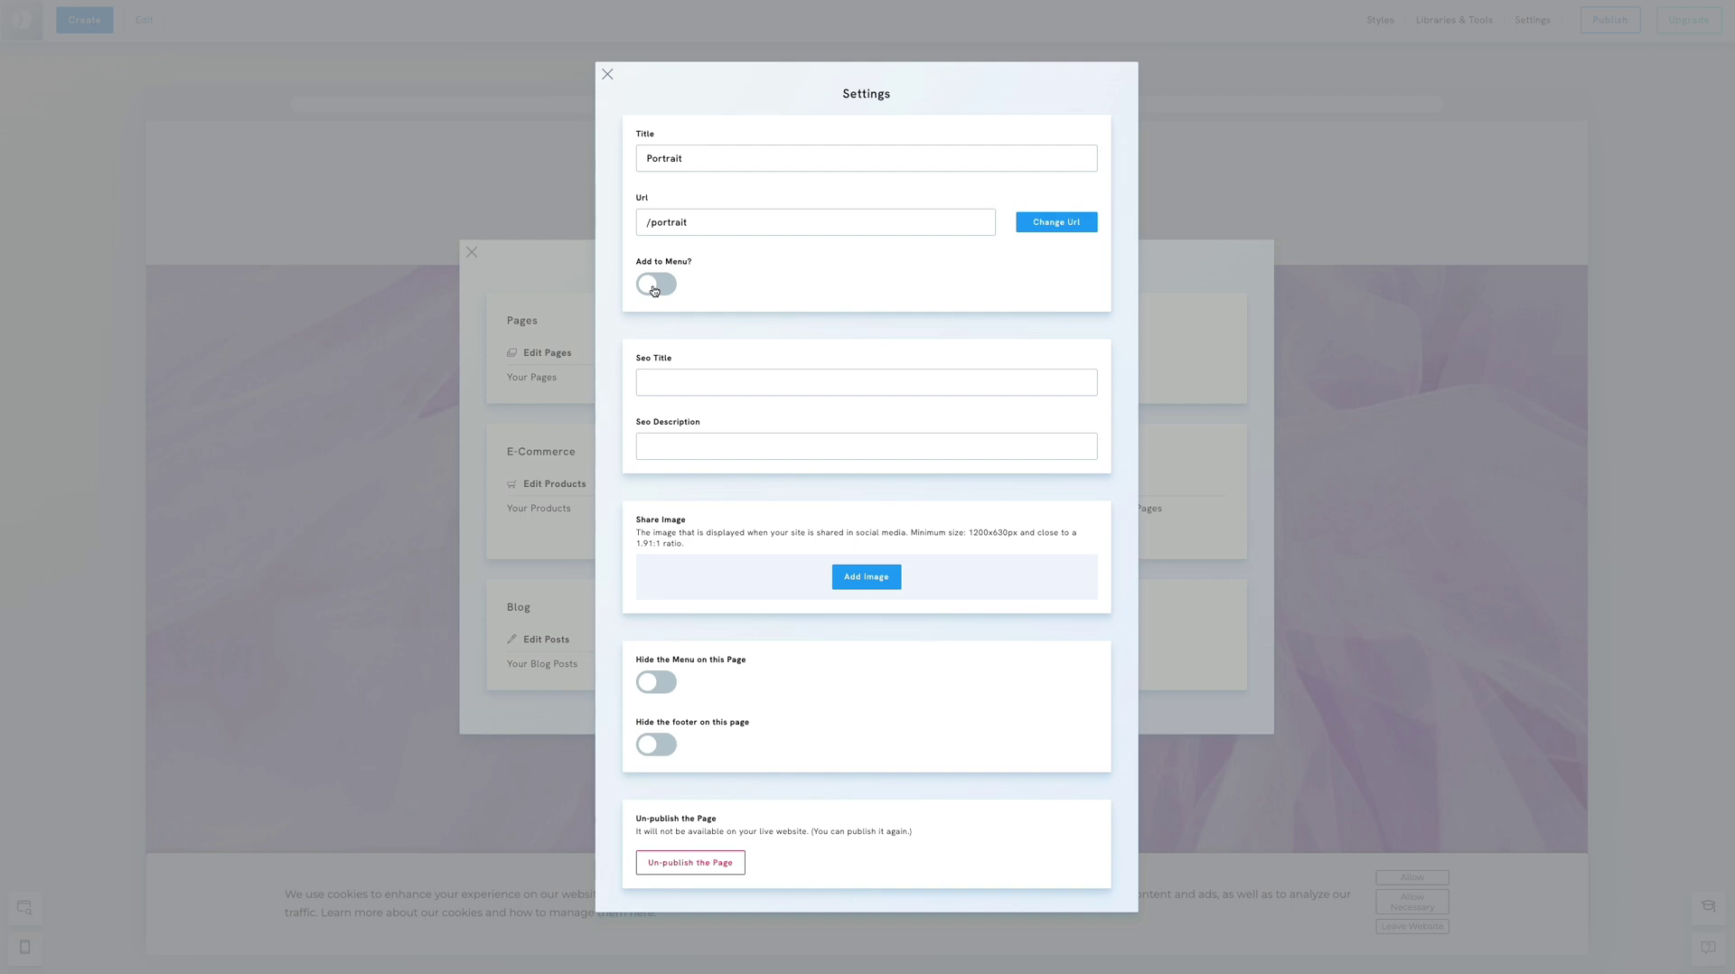
Step: Paste the Portrait page's SEO title and description about portrait photography
{"action": "left_click", "coordinate": [658, 380]}
{"action": "type", "text": "Portrait Photography by Ivy Jones - Personalised and Expressive"}
{"action": "left_click", "coordinate": [684, 449]}
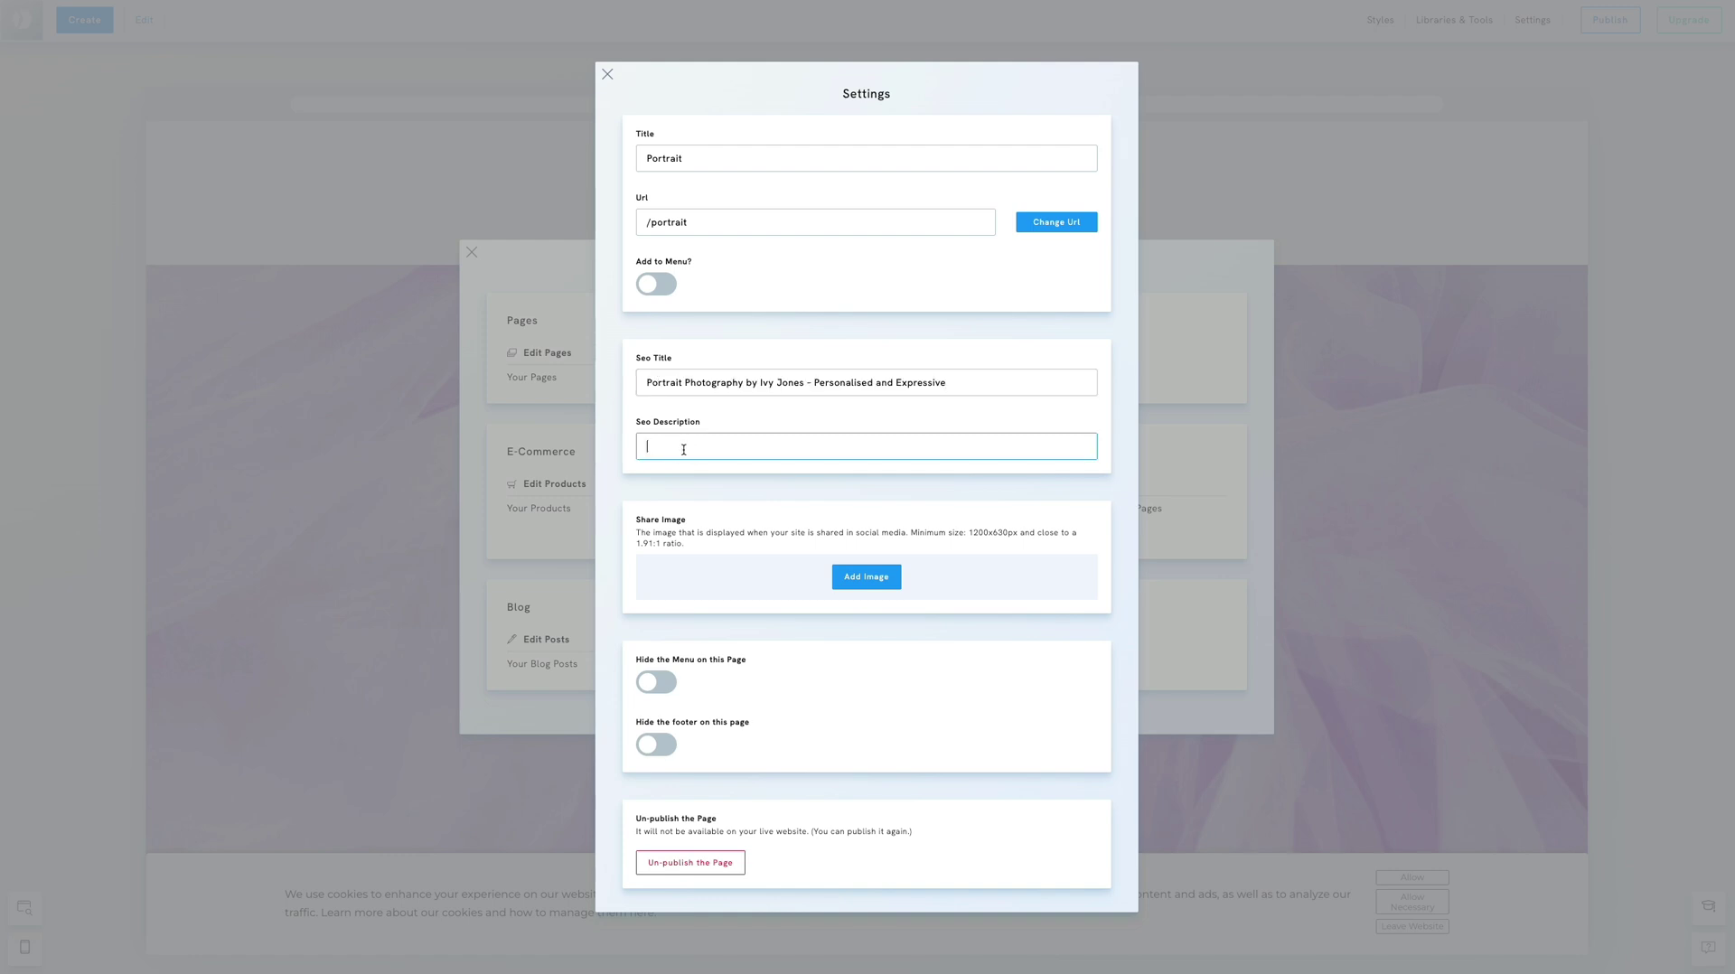
{"action": "key", "text": "ctrl+v"}
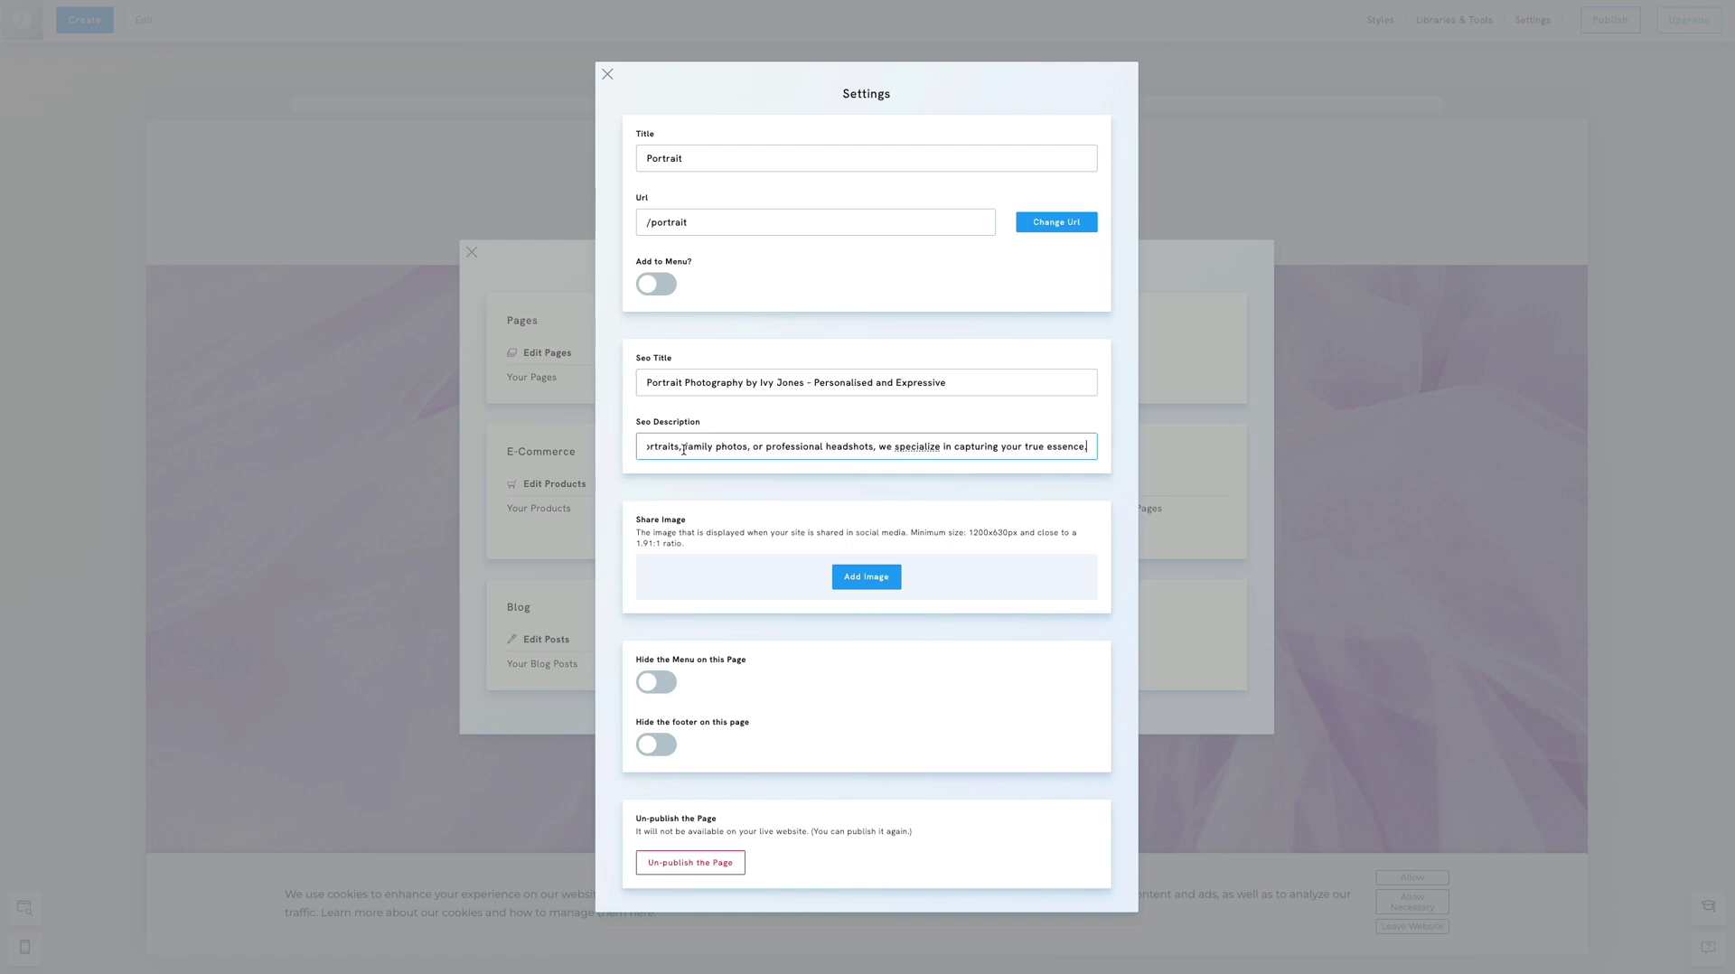
{"action": "left_click", "coordinate": [748, 482]}
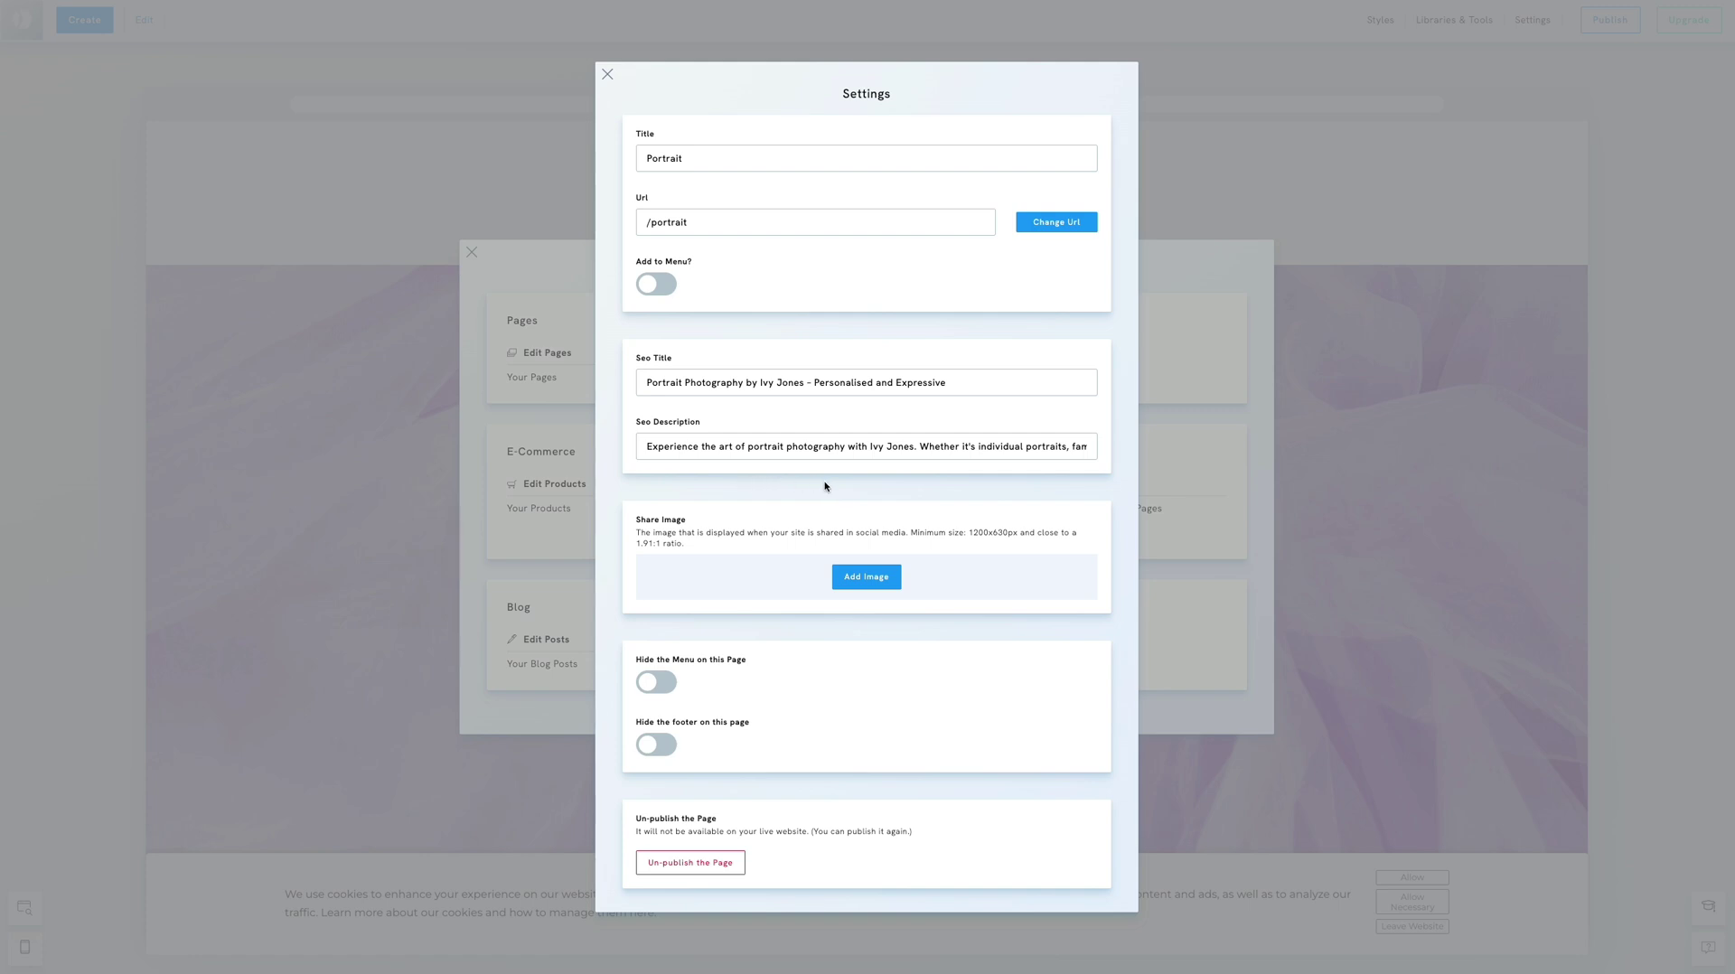
Step: Set the curly-haired woman photo as the Portrait page's share image
{"action": "left_click", "coordinate": [866, 581]}
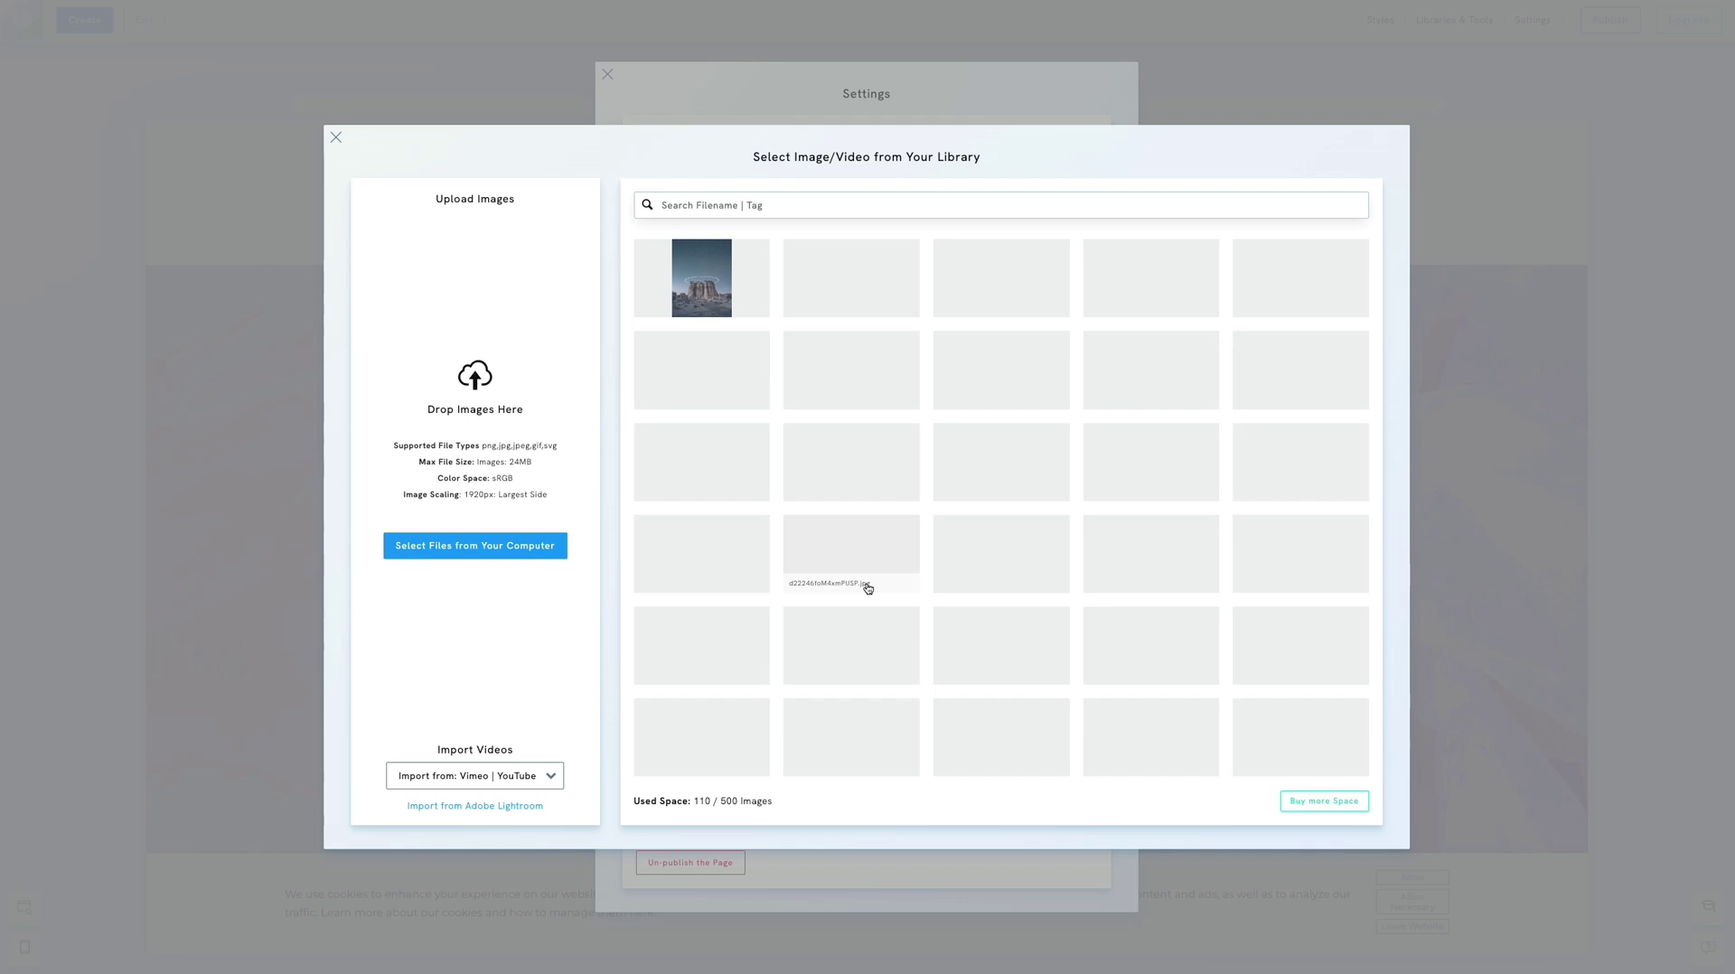
{"action": "scroll", "coordinate": [867, 588], "scroll_direction": "down", "scroll_amount": 6}
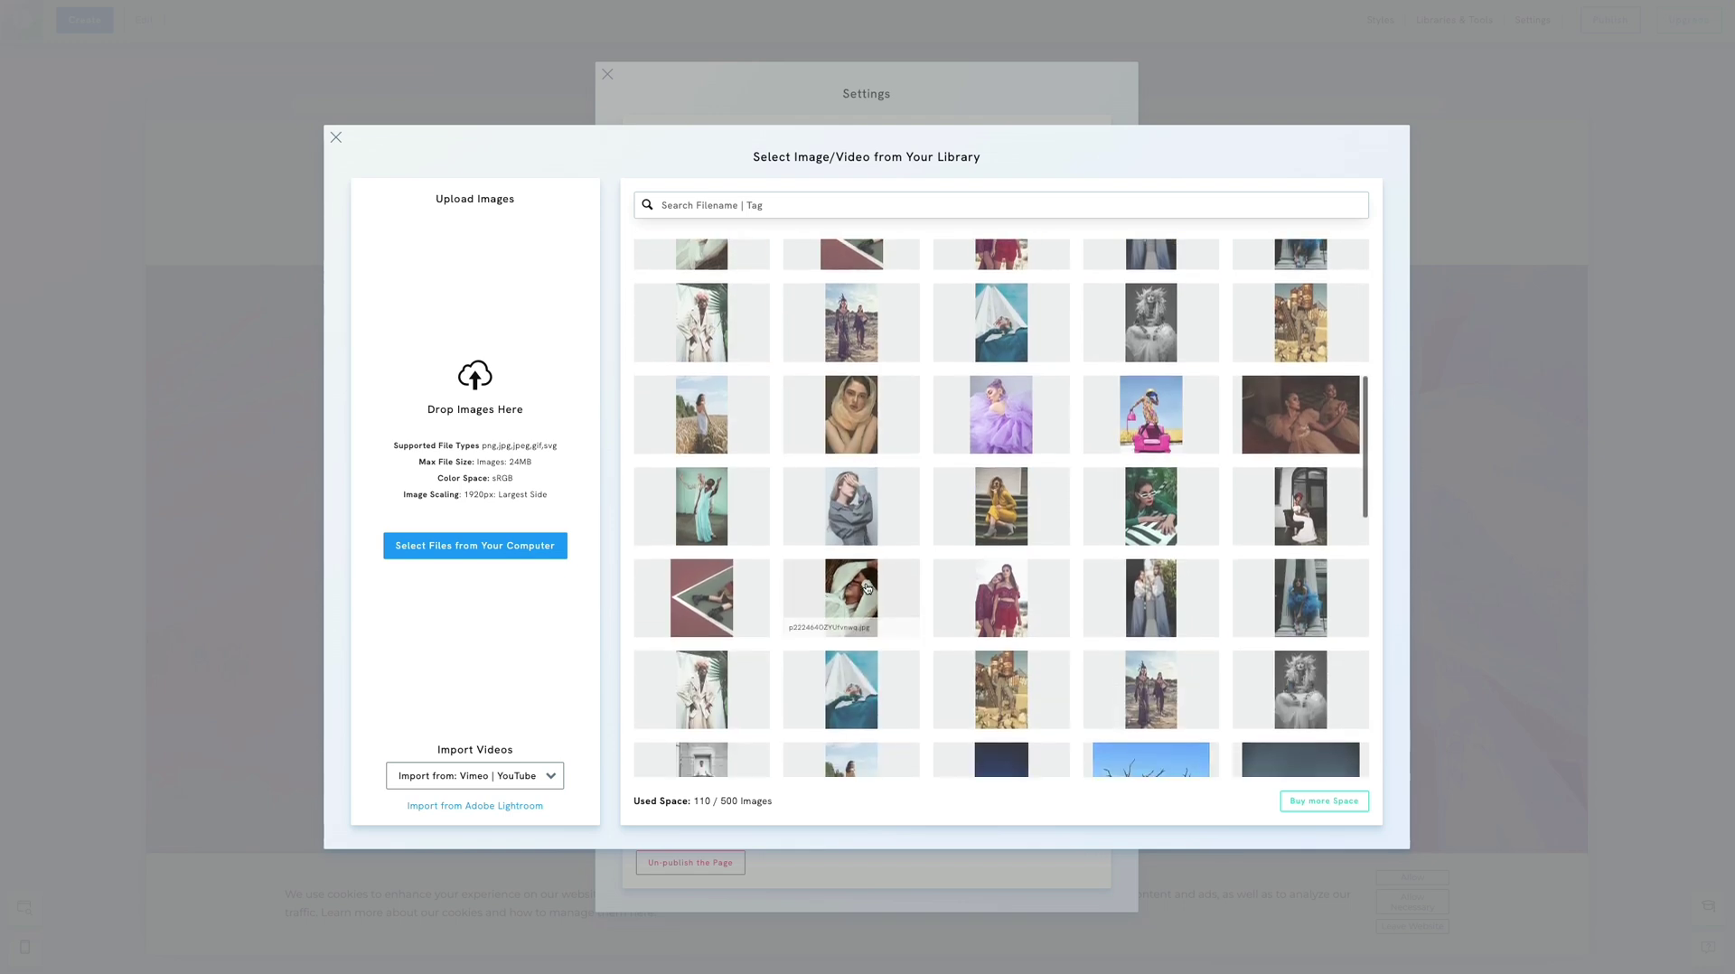
{"action": "left_click", "coordinate": [872, 380]}
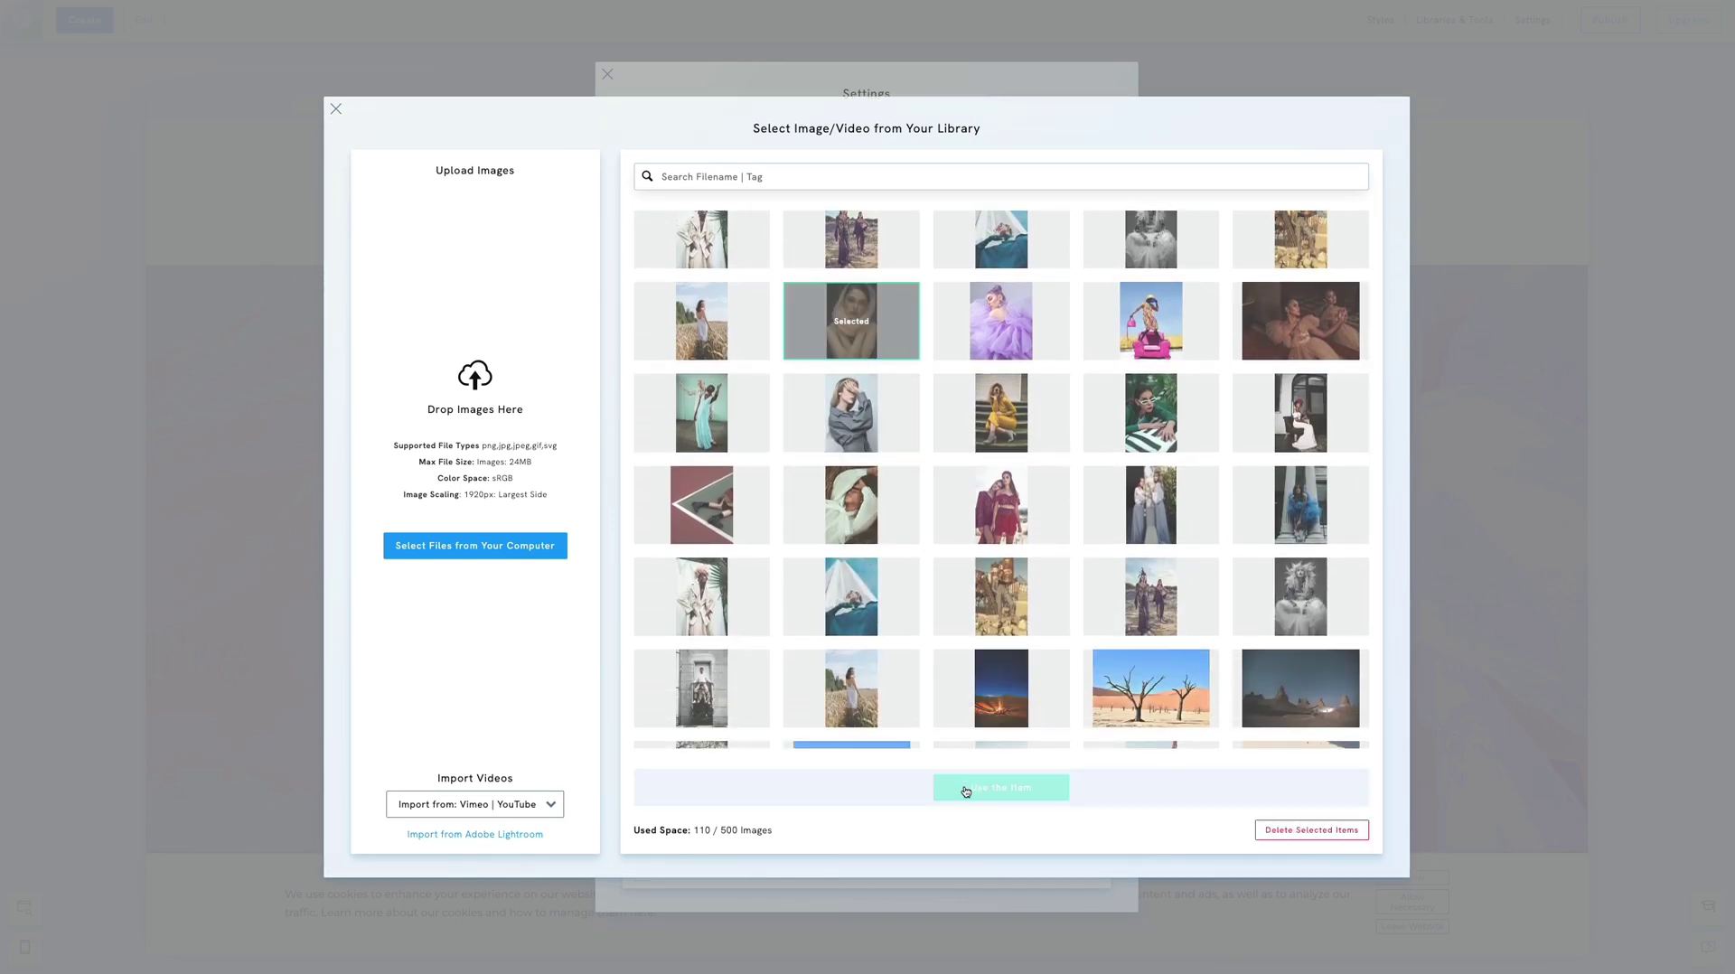
{"action": "scroll", "coordinate": [945, 600], "scroll_direction": "down", "scroll_amount": 10}
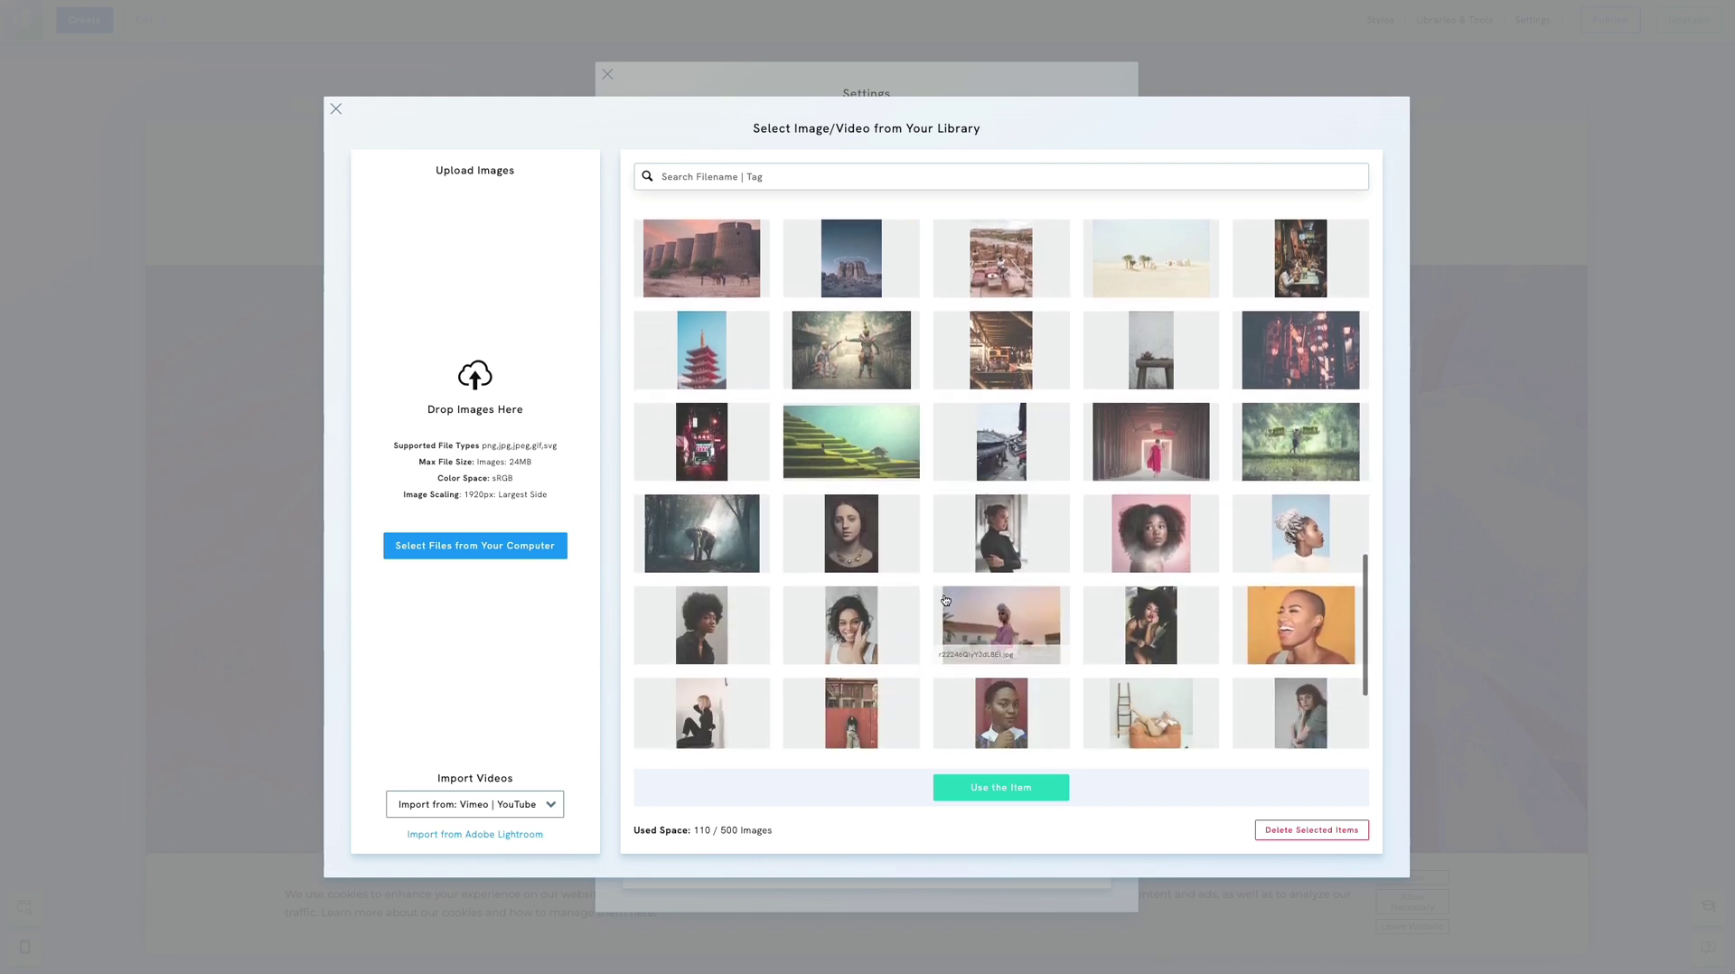
{"action": "left_click", "coordinate": [1151, 543]}
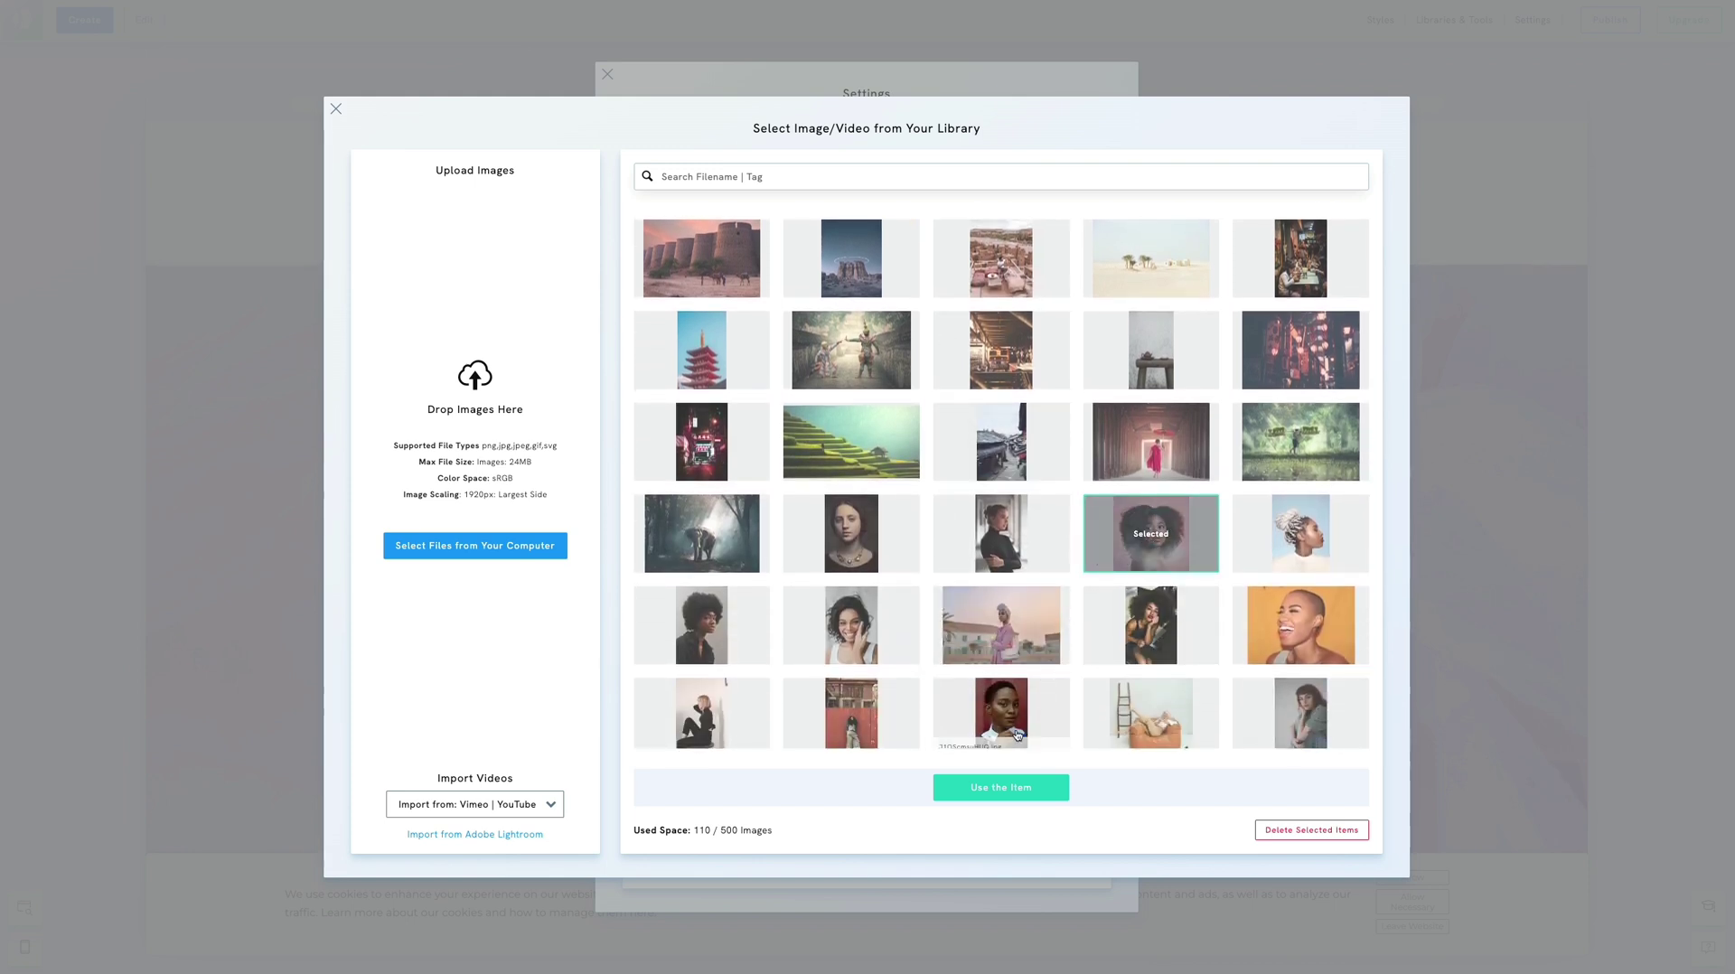
{"action": "left_click", "coordinate": [993, 787]}
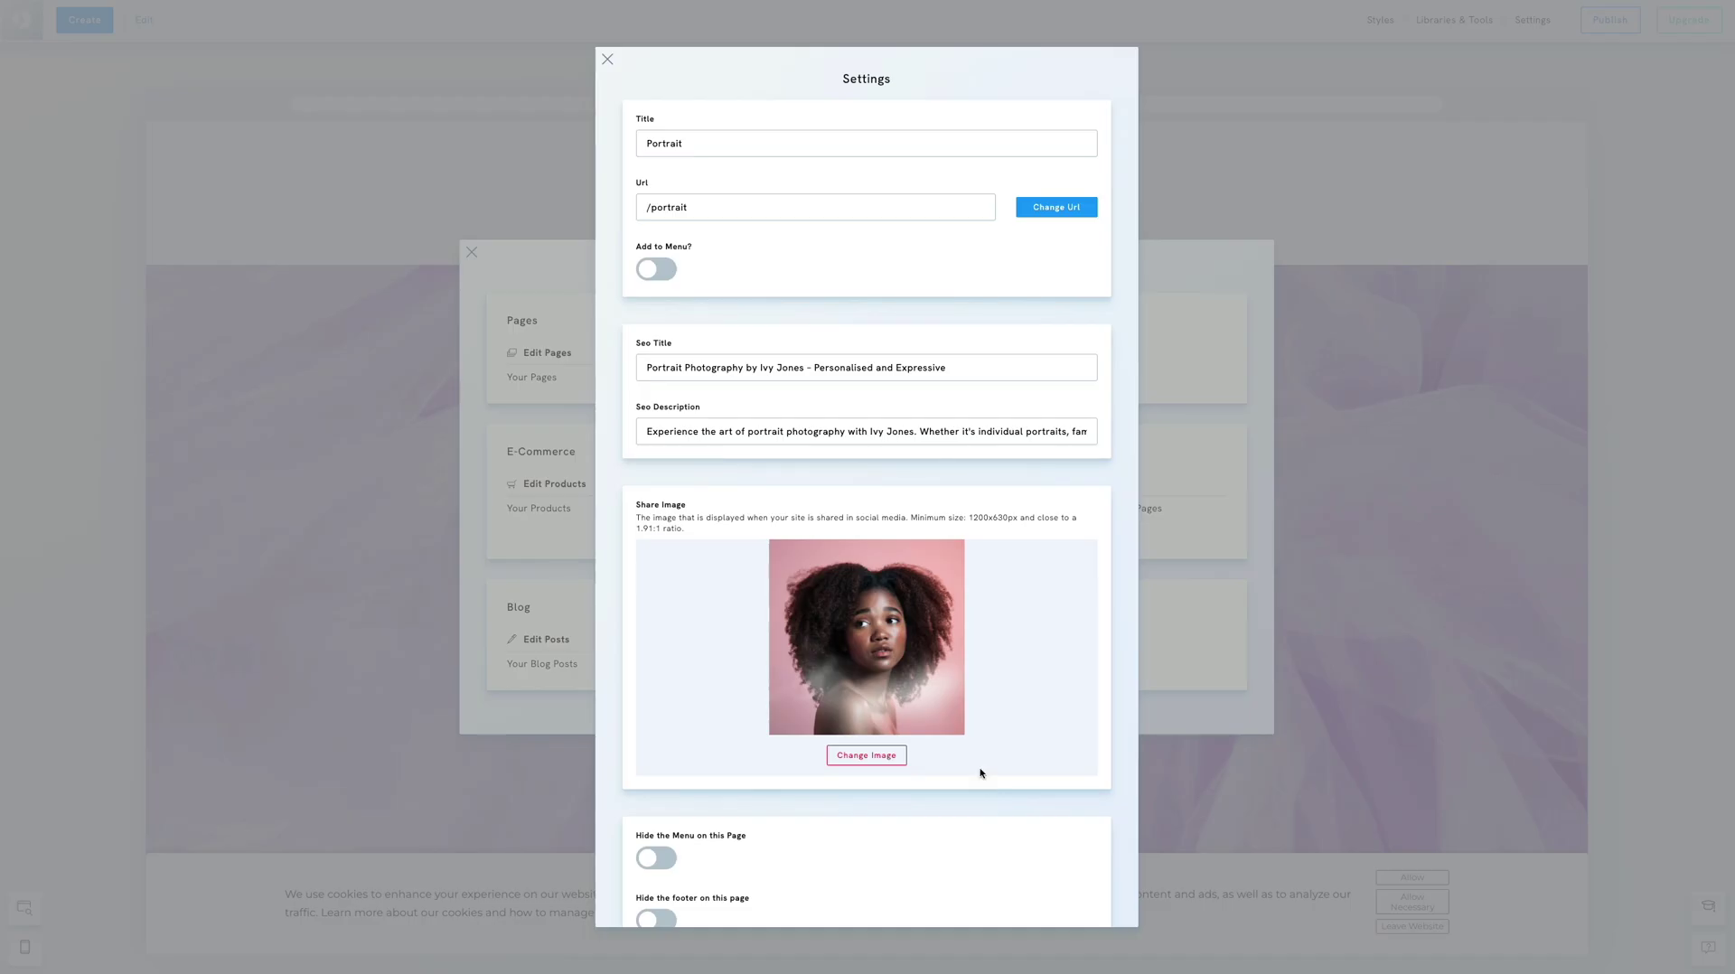
Step: Scroll the editor down to reach the Fashion gallery page
{"action": "scroll", "coordinate": [979, 770], "scroll_direction": "down", "scroll_amount": 2}
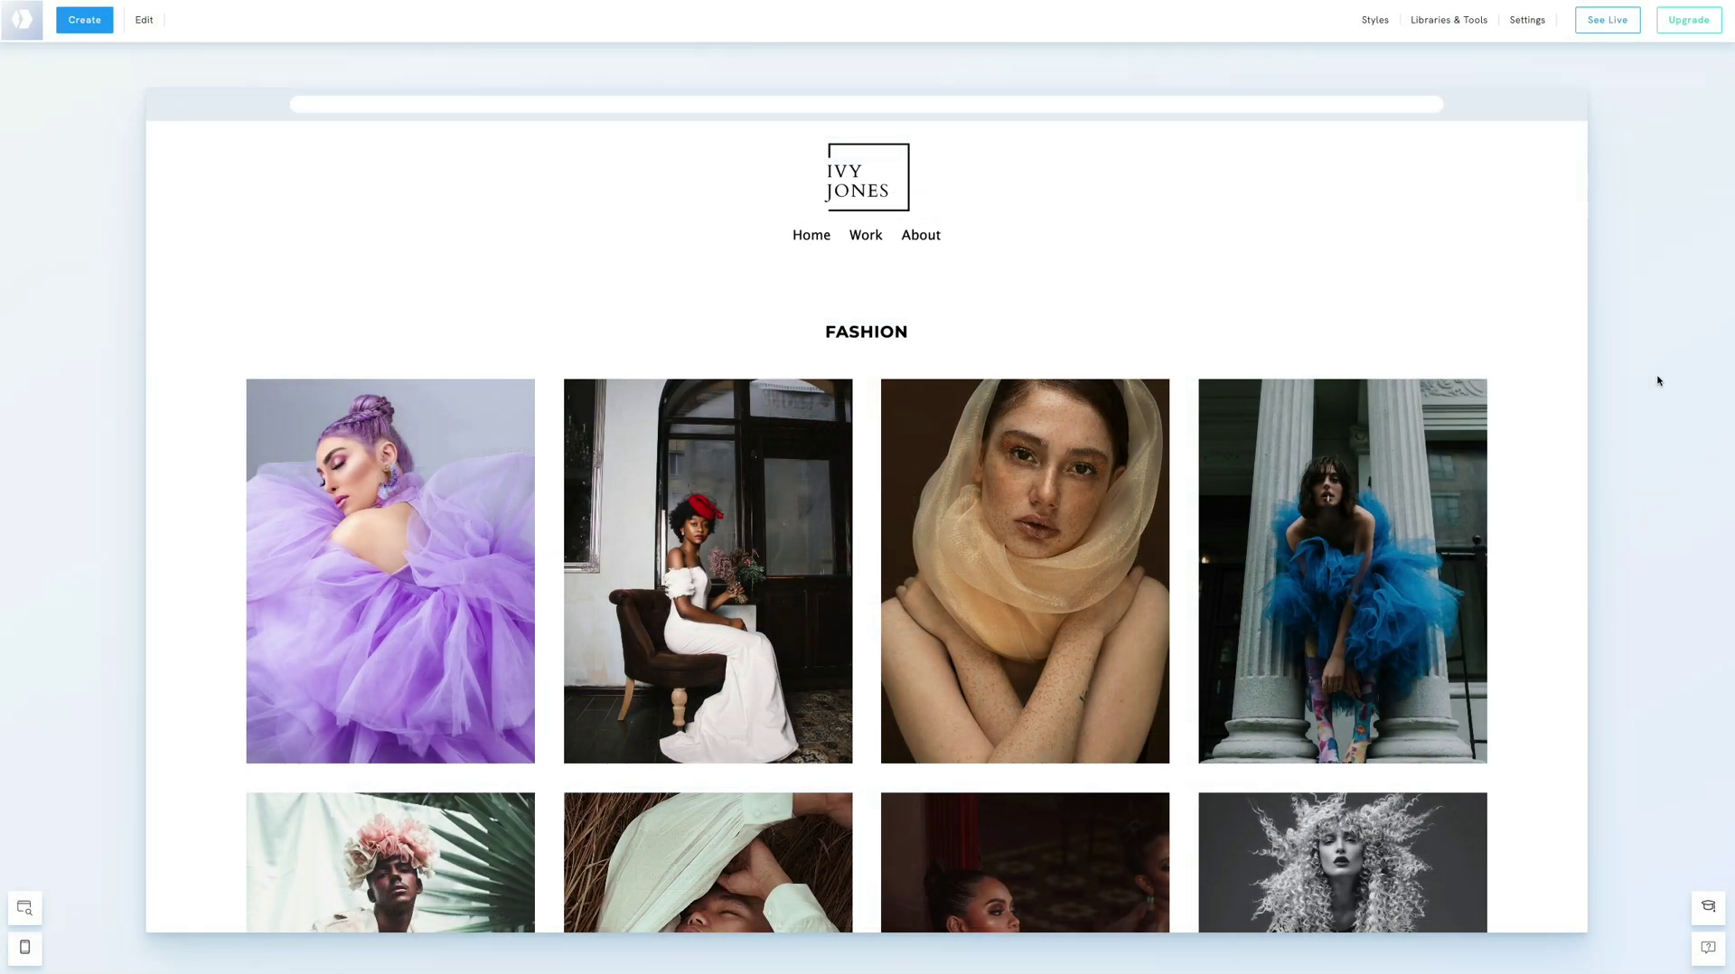
Step: Give the first Fashion gallery photo, the tulle dress, the SEO title 'Enchanting Lavender Elegance: A Fashion Portrait in Tulle', with the photographer credit
{"action": "mouse_move", "coordinate": [865, 423]}
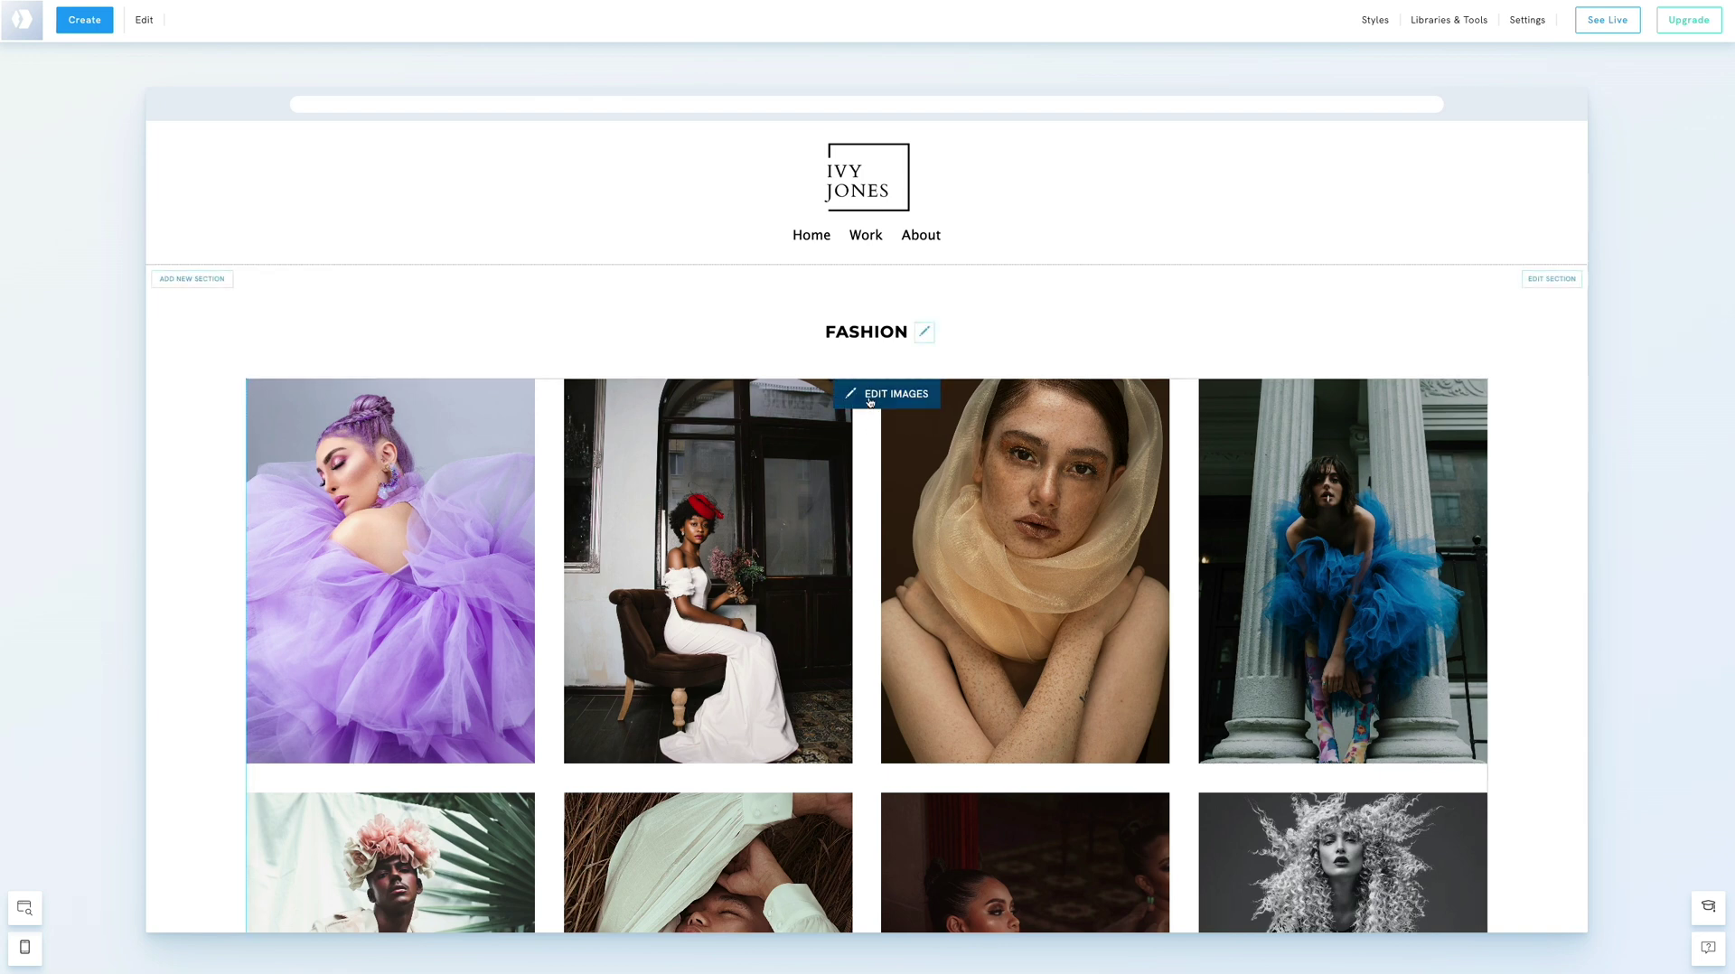
{"action": "left_click", "coordinate": [870, 398]}
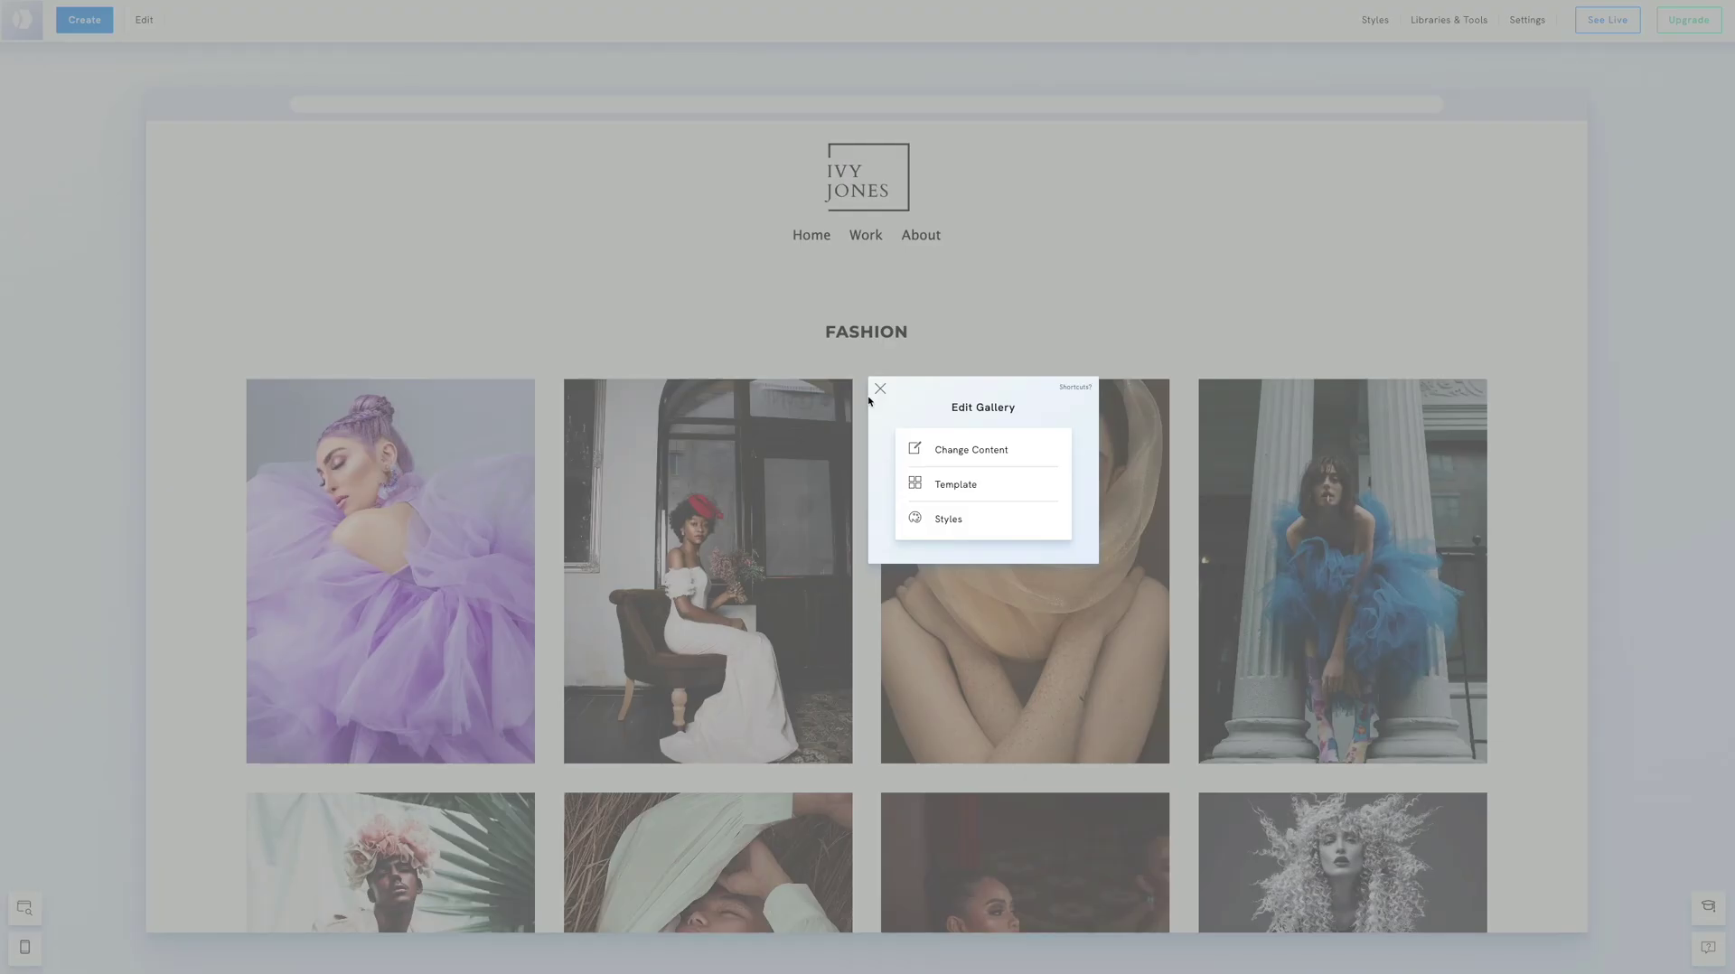
{"action": "left_click", "coordinate": [939, 450]}
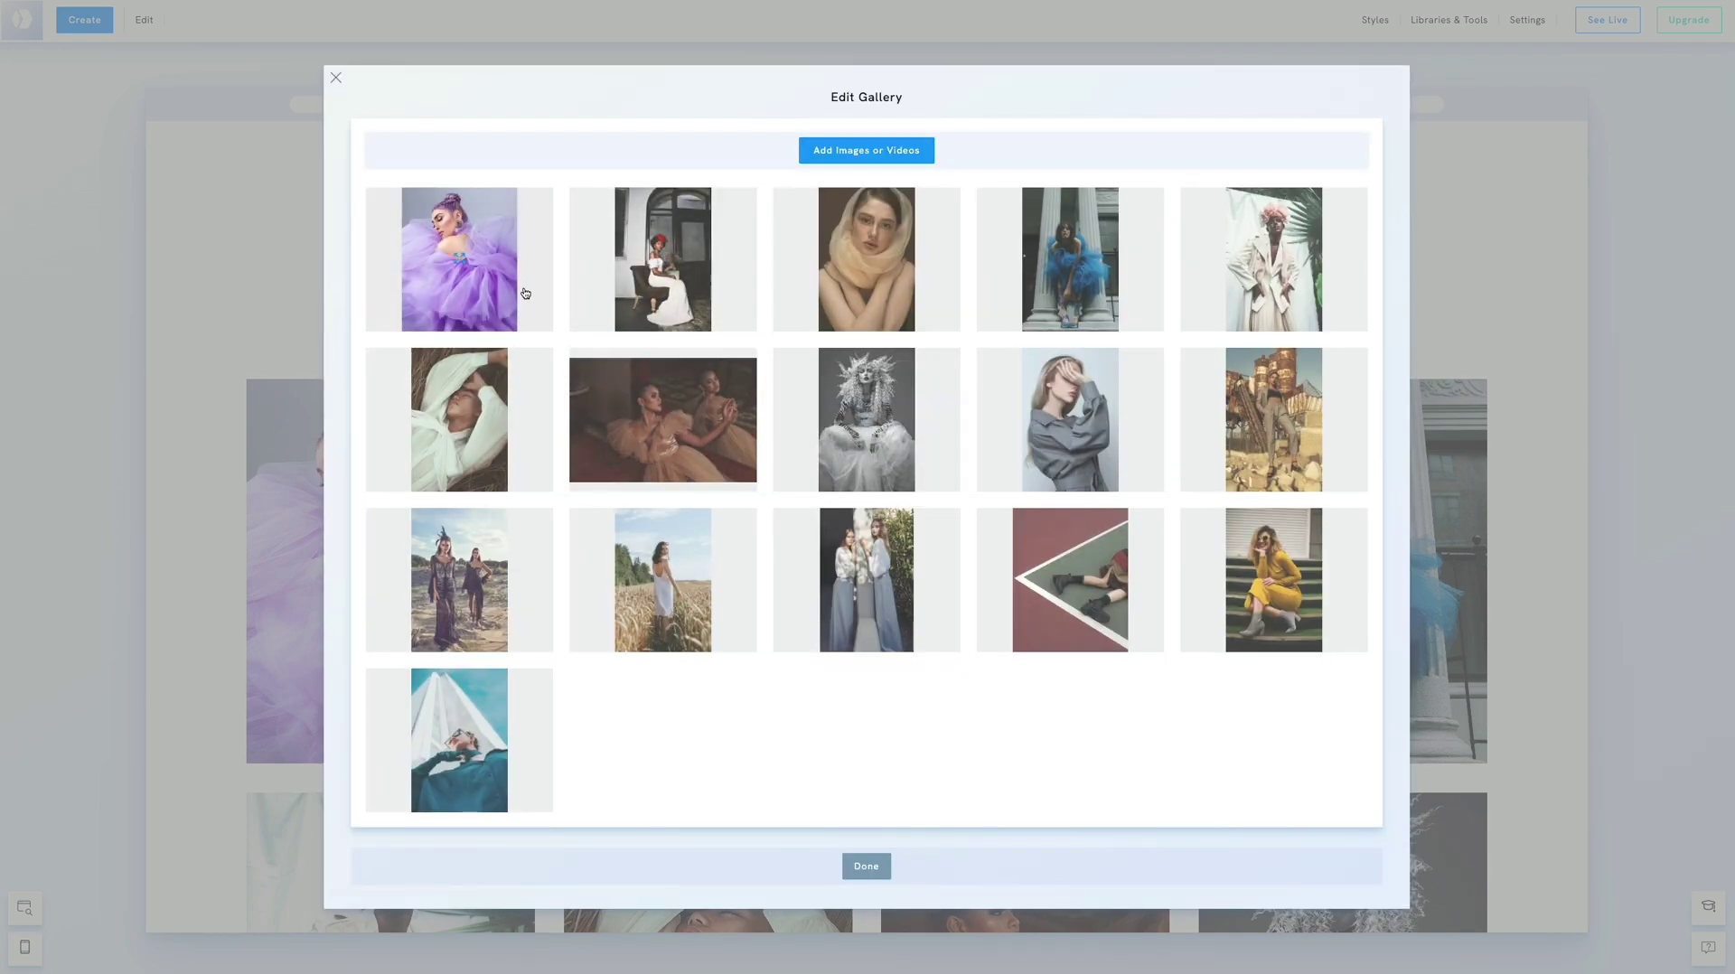
{"action": "left_click", "coordinate": [510, 285]}
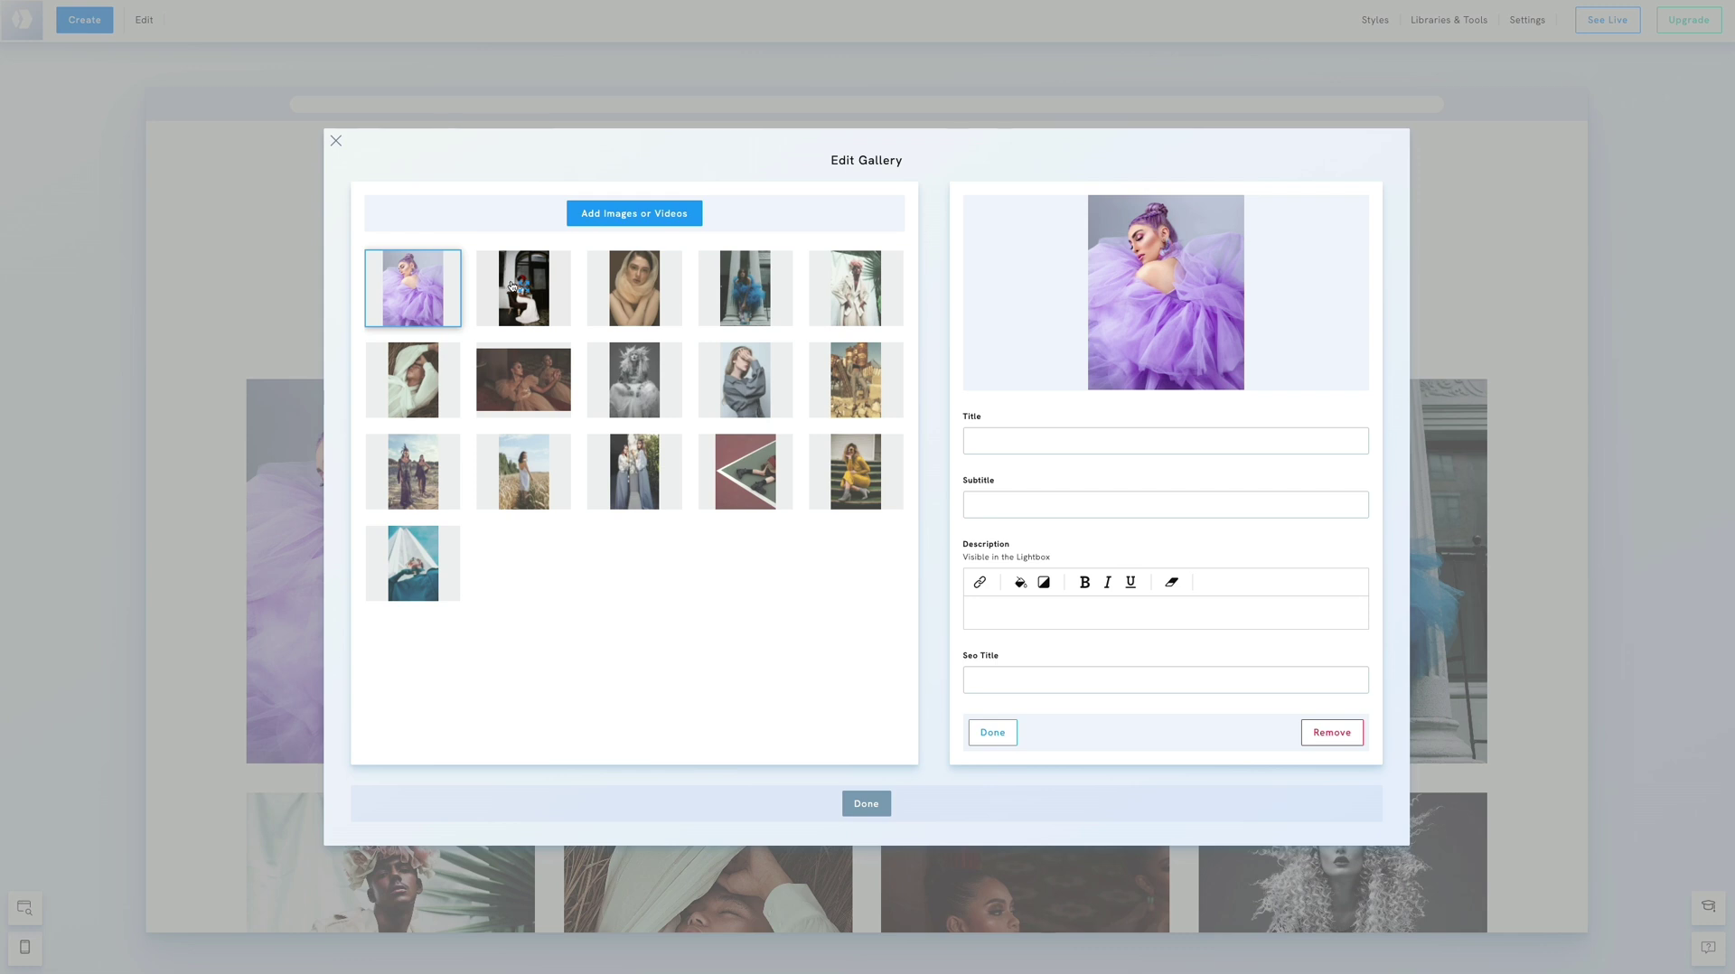
{"action": "left_click", "coordinate": [995, 680]}
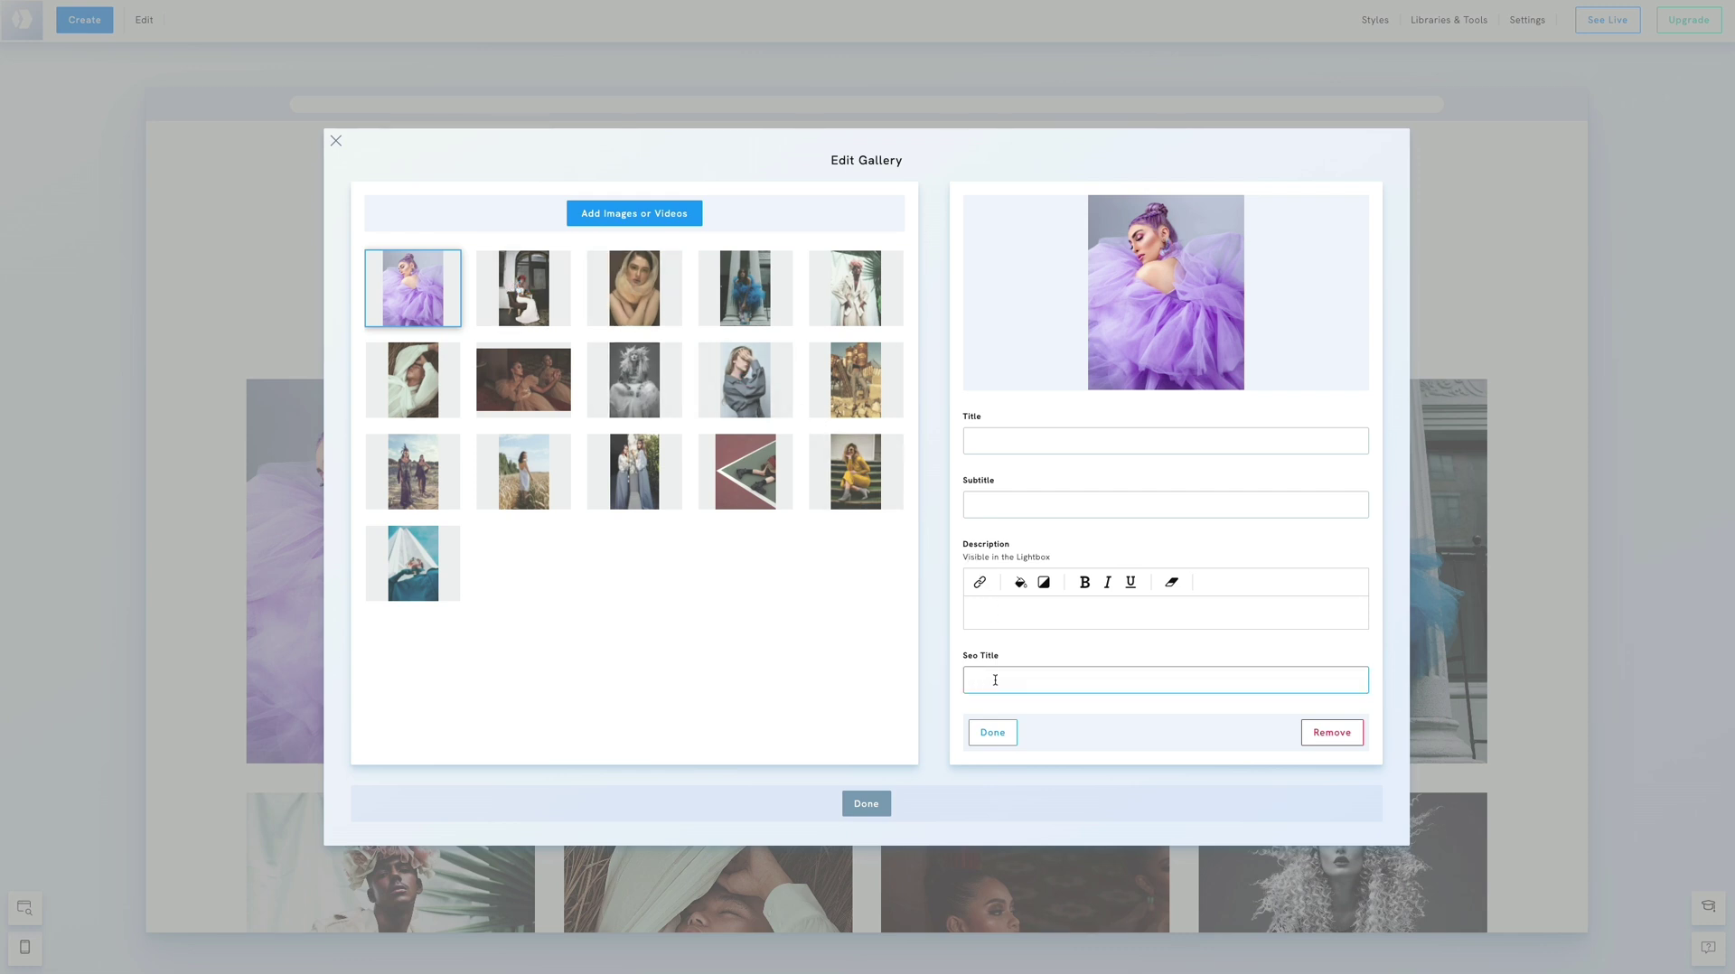
{"action": "type", "text": "Enchanting Lavender Elegance: A Fashion Portrait in Tulle by Ivy Jones"}
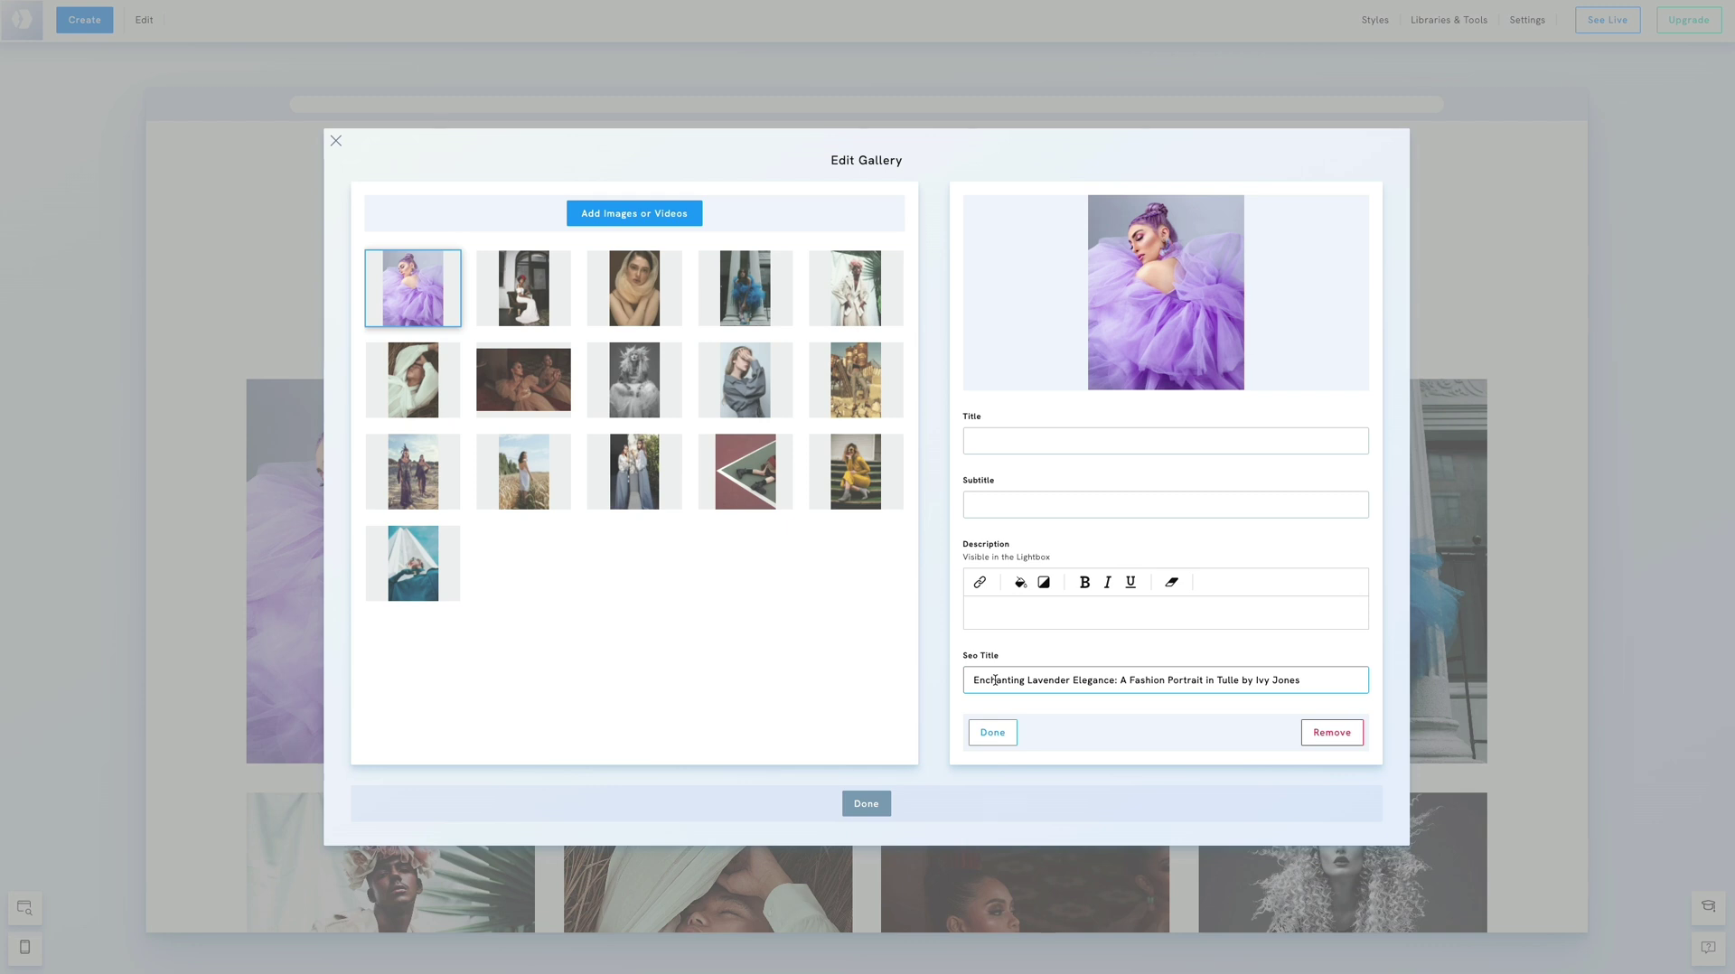
{"action": "left_click", "coordinate": [996, 734]}
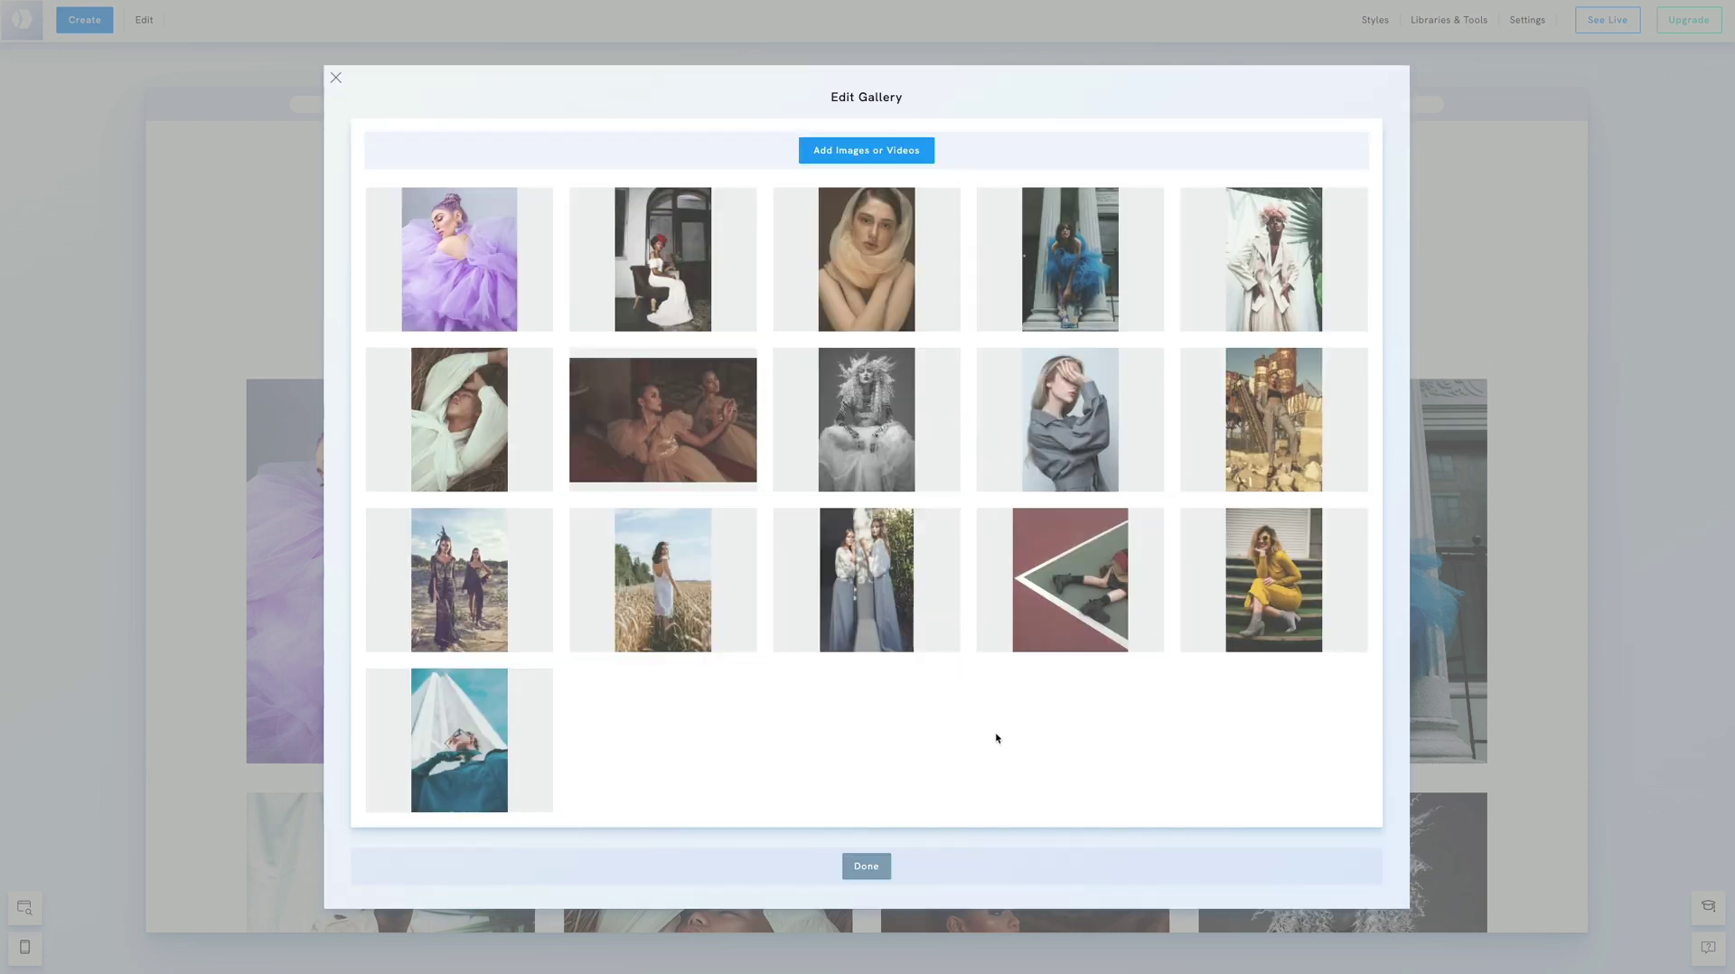
{"action": "left_click", "coordinate": [866, 866]}
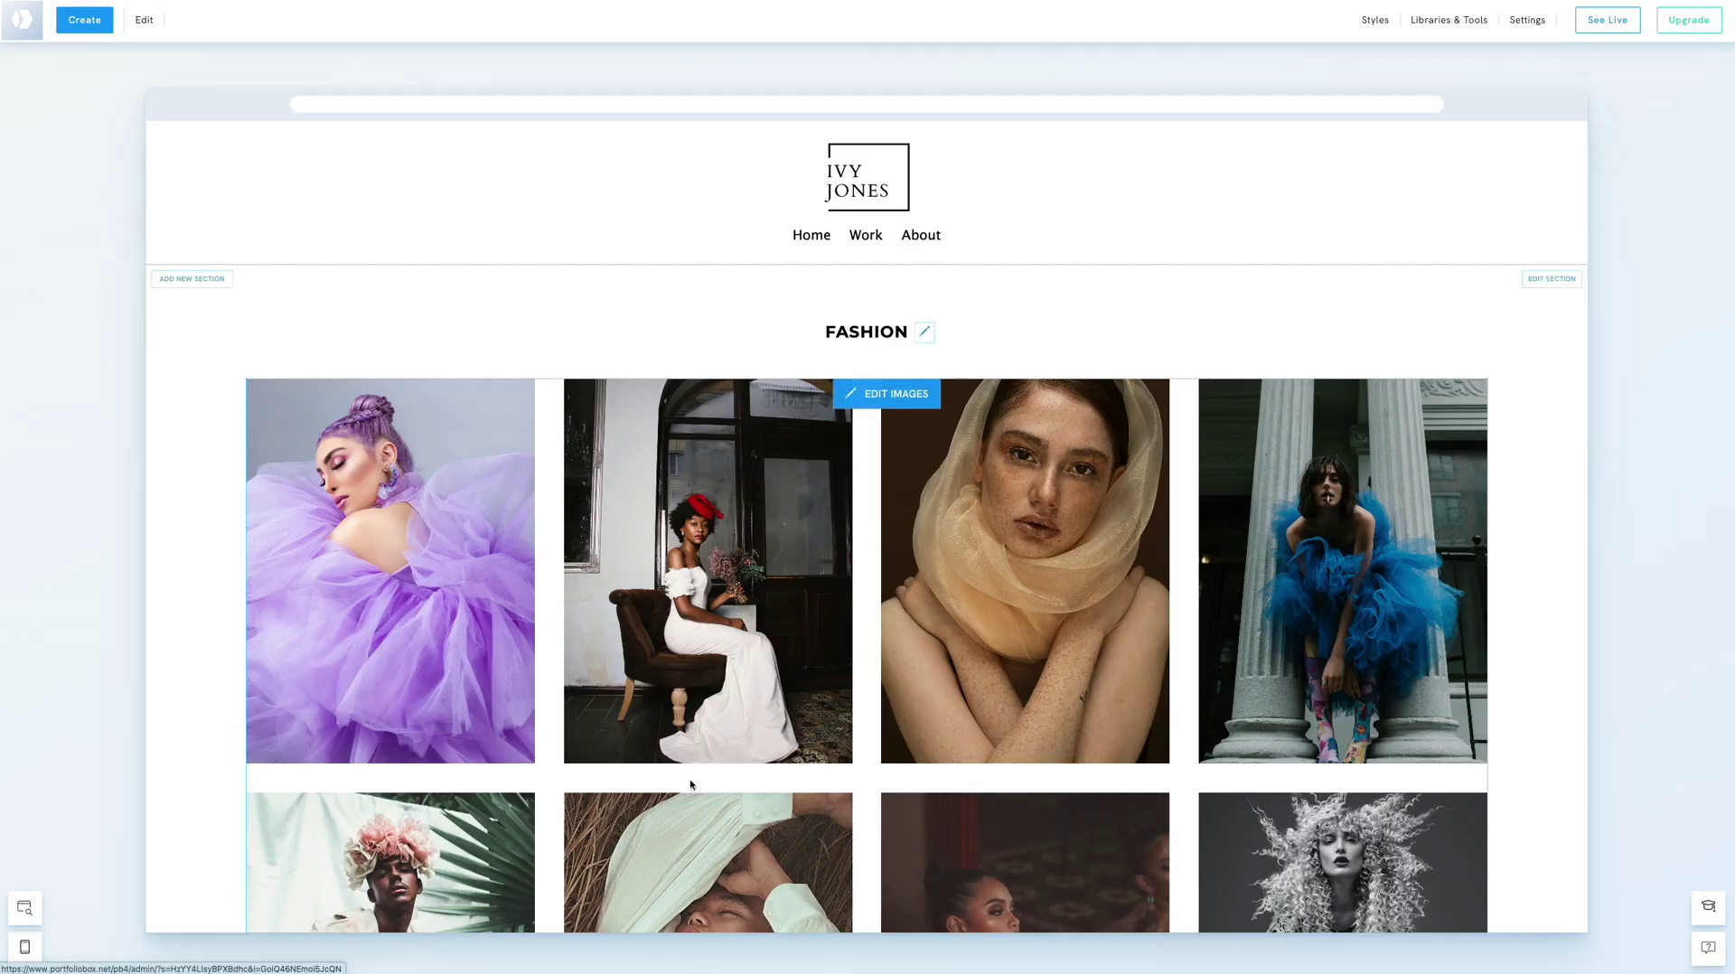